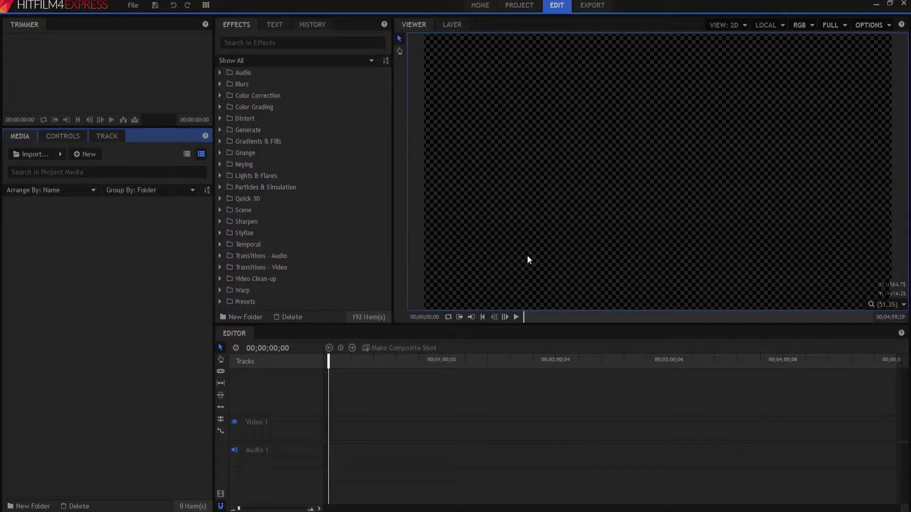
# Step: Try out the all-panels, Compositing, Editing and Classic workspace layouts
pyautogui.click(206, 7)
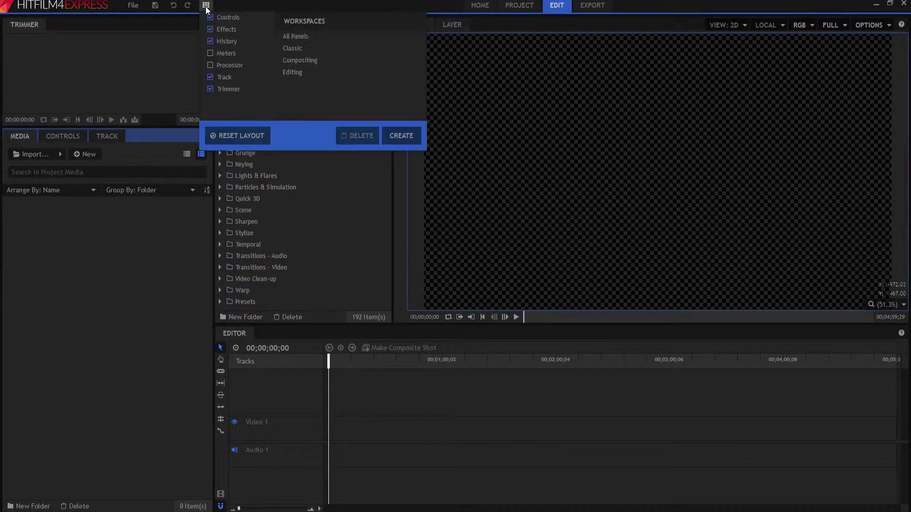
pyautogui.click(306, 34)
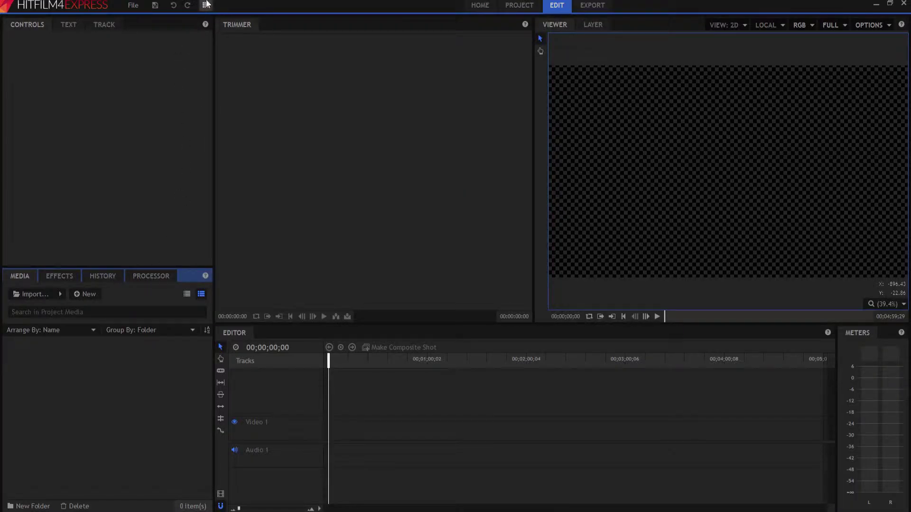
pyautogui.click(206, 5)
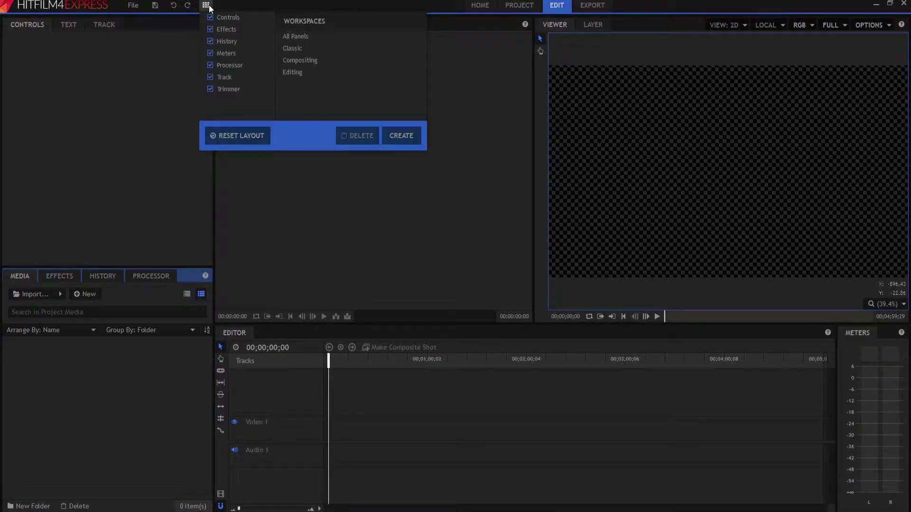
pyautogui.click(300, 60)
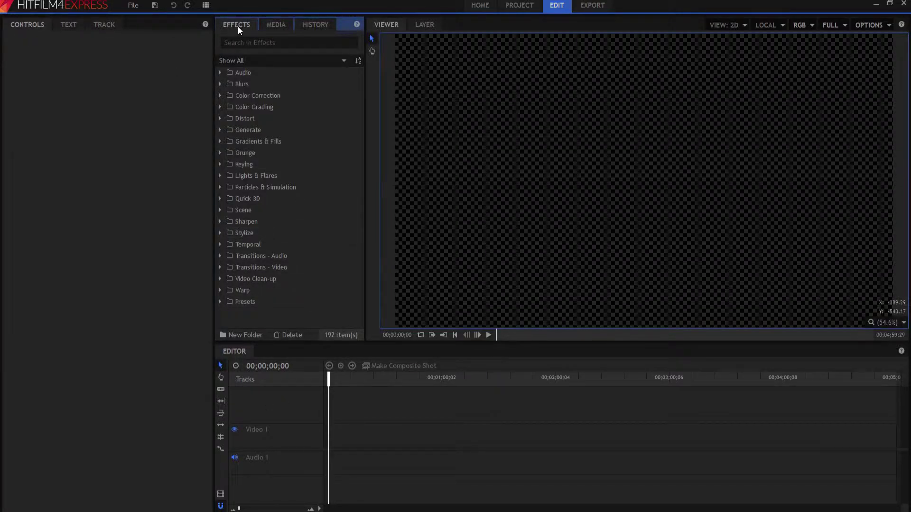
pyautogui.click(278, 24)
pyautogui.click(315, 25)
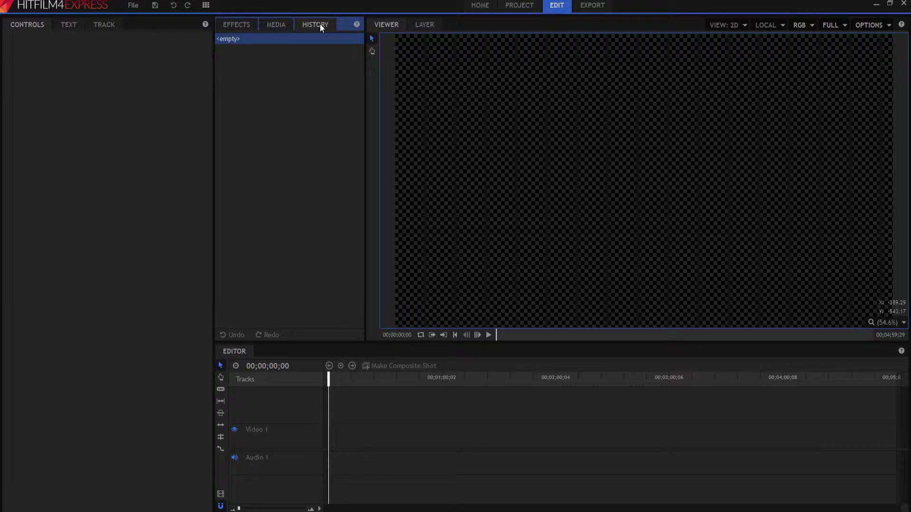
pyautogui.click(237, 25)
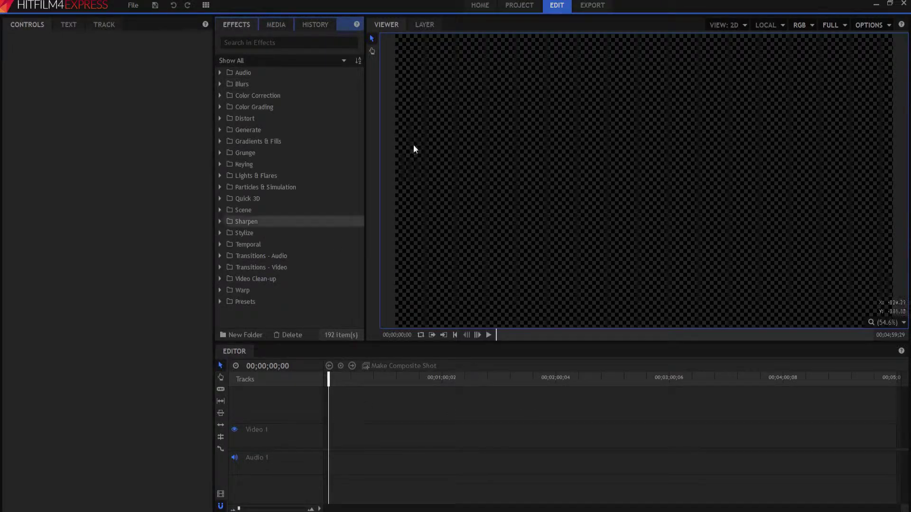
pyautogui.click(206, 4)
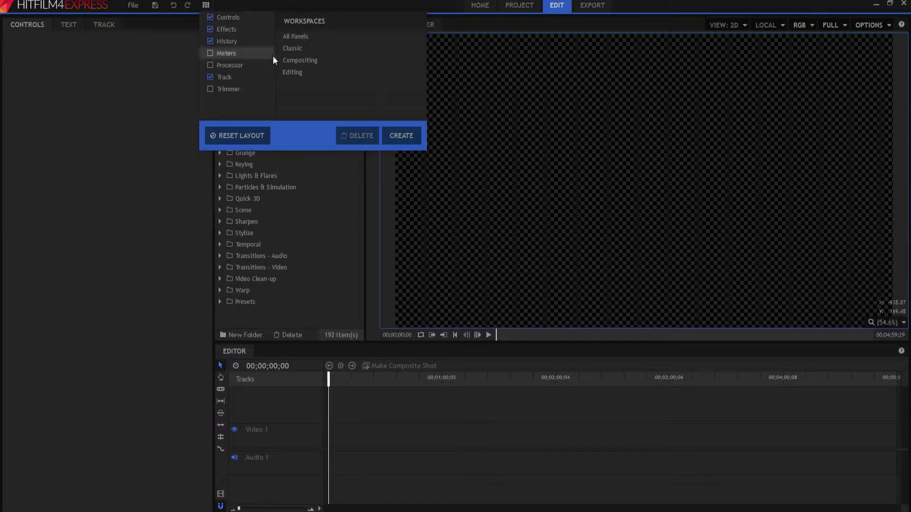
pyautogui.click(300, 73)
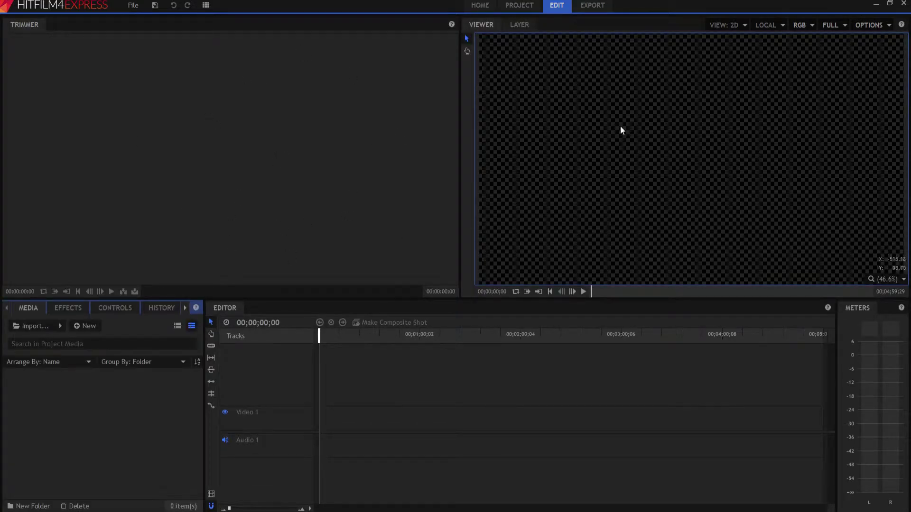
pyautogui.click(206, 5)
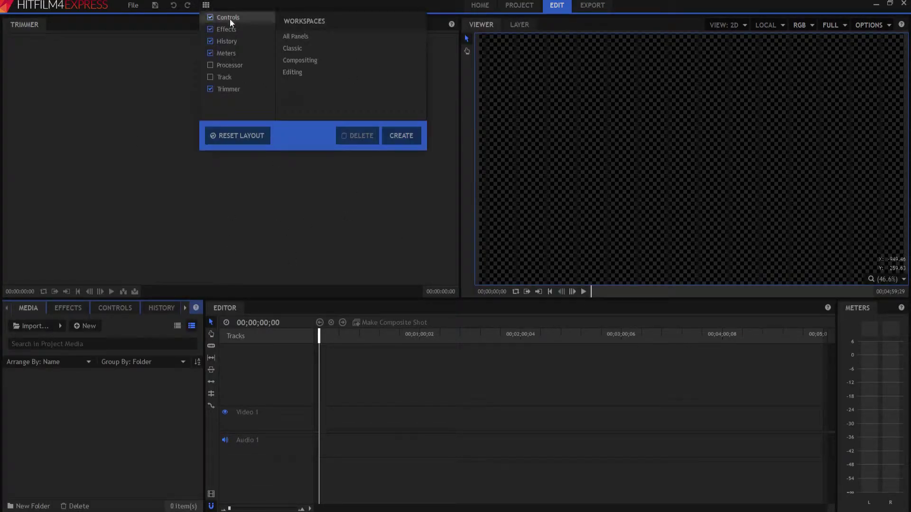
pyautogui.click(306, 47)
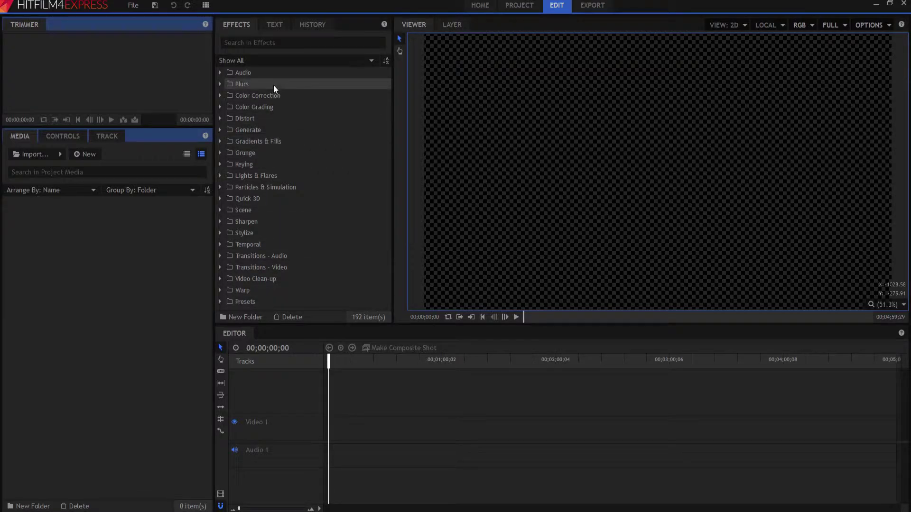
# Step: Browse the Text, History and Controls panels, then reset the panels and return to the Classic workspace
pyautogui.click(274, 25)
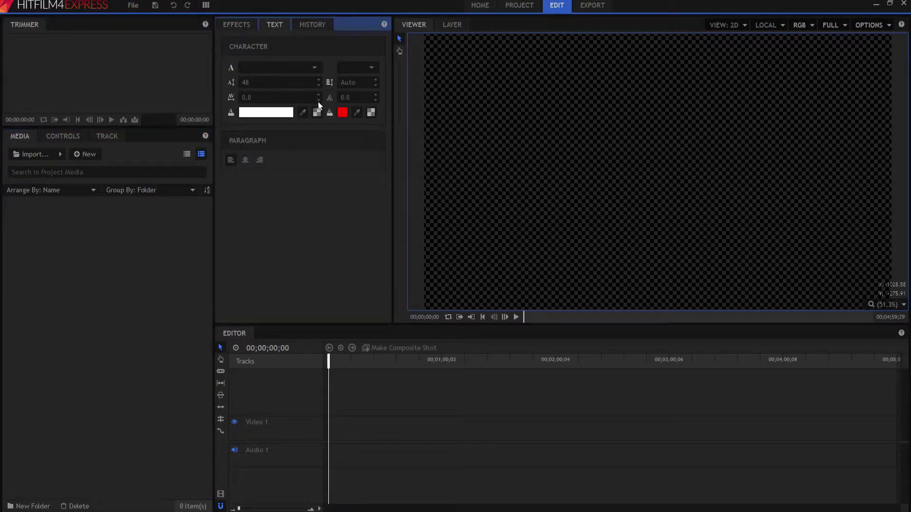
pyautogui.click(313, 25)
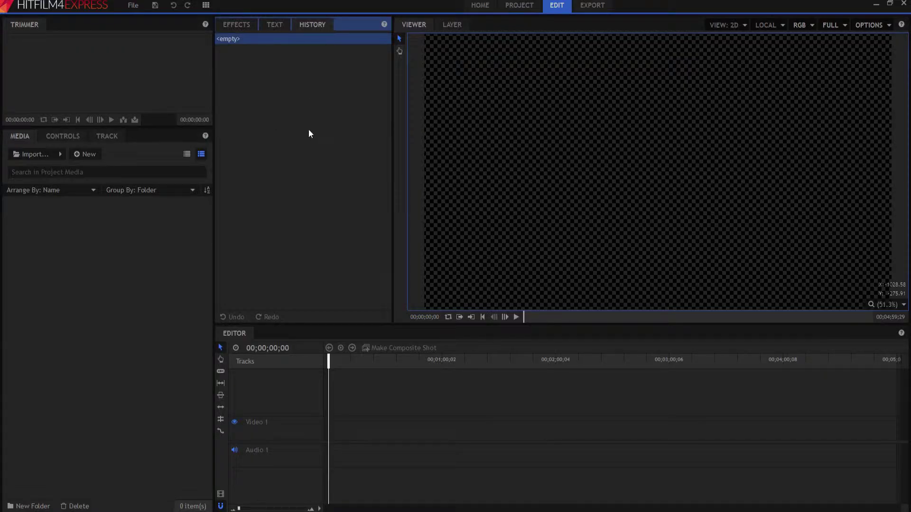
pyautogui.click(235, 22)
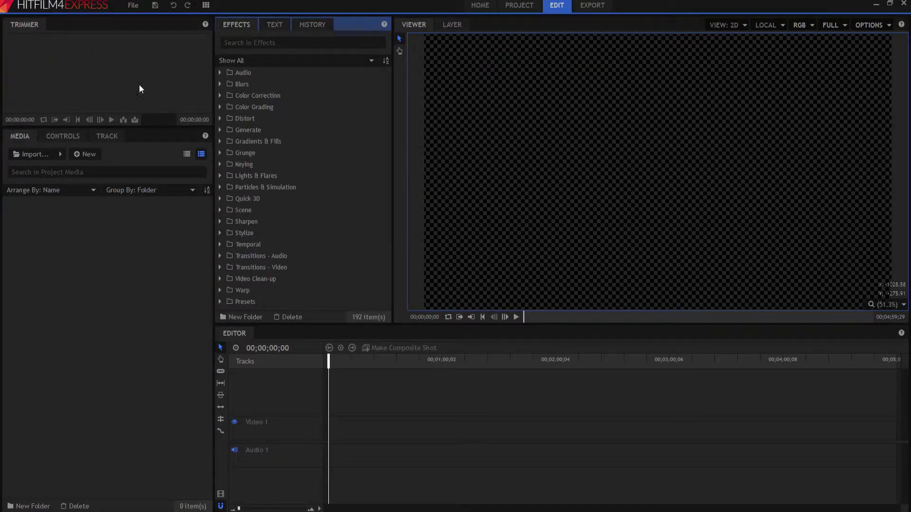
pyautogui.click(64, 139)
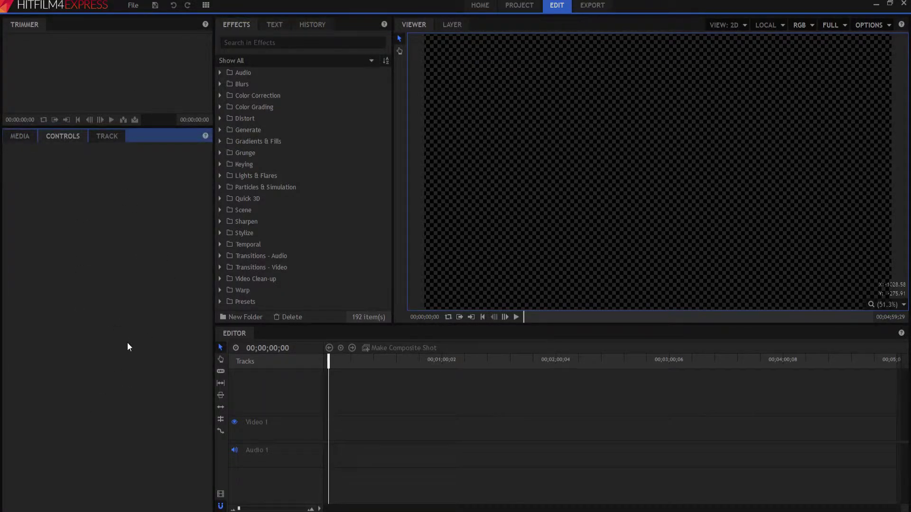
pyautogui.click(11, 137)
pyautogui.click(206, 5)
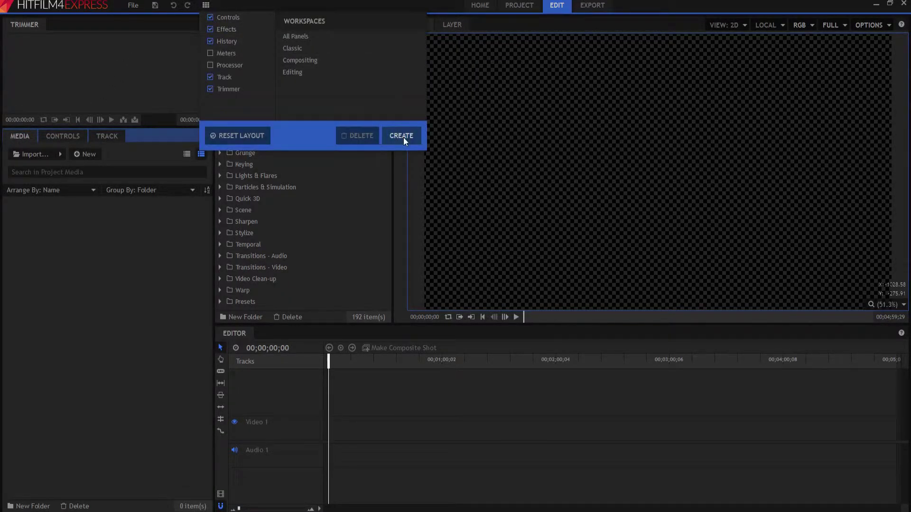
pyautogui.click(240, 136)
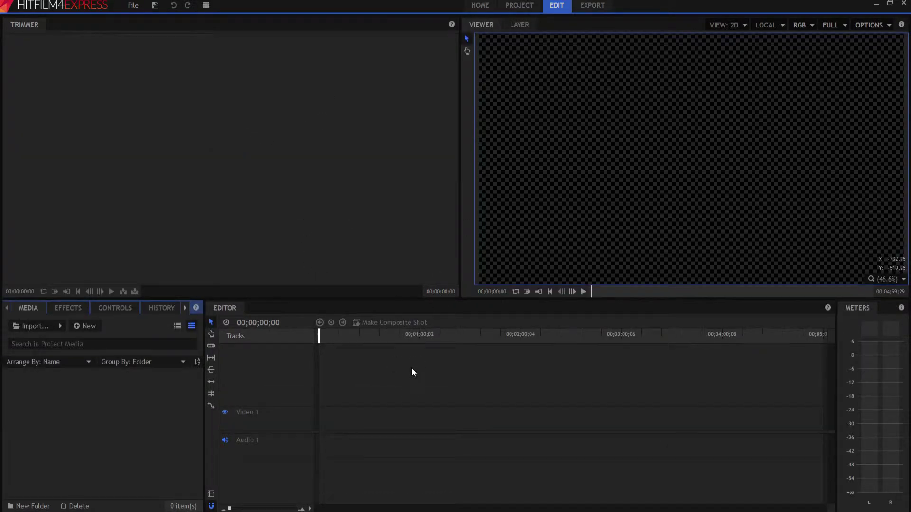
pyautogui.click(206, 5)
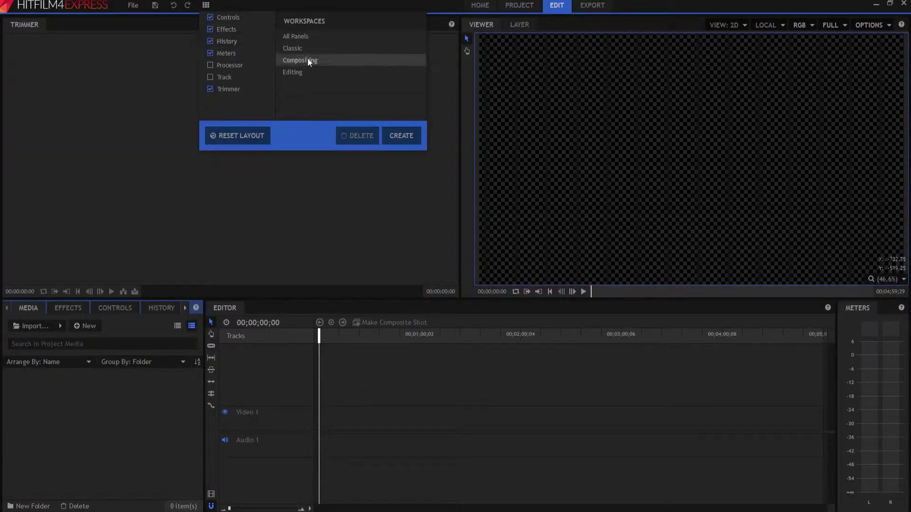
pyautogui.click(296, 47)
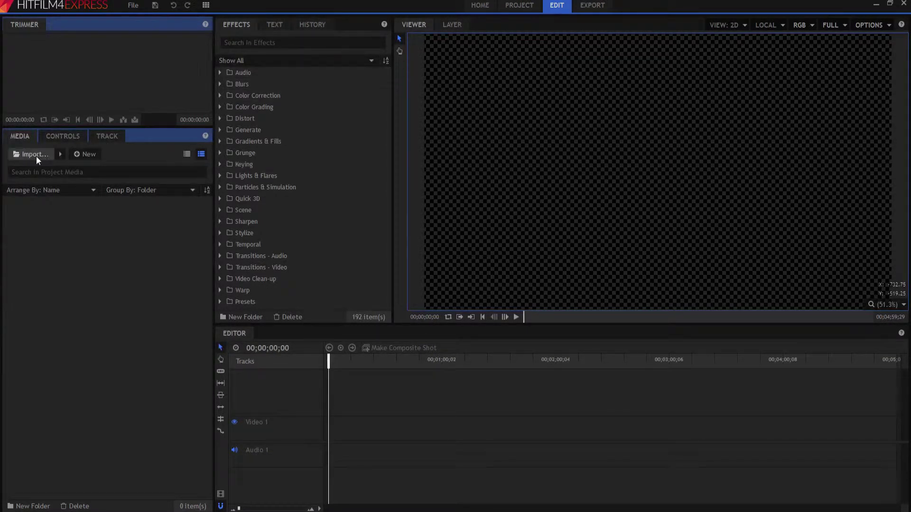
# Step: Import Raw Footage.mp4 into Media and drag it onto the timeline
pyautogui.click(20, 136)
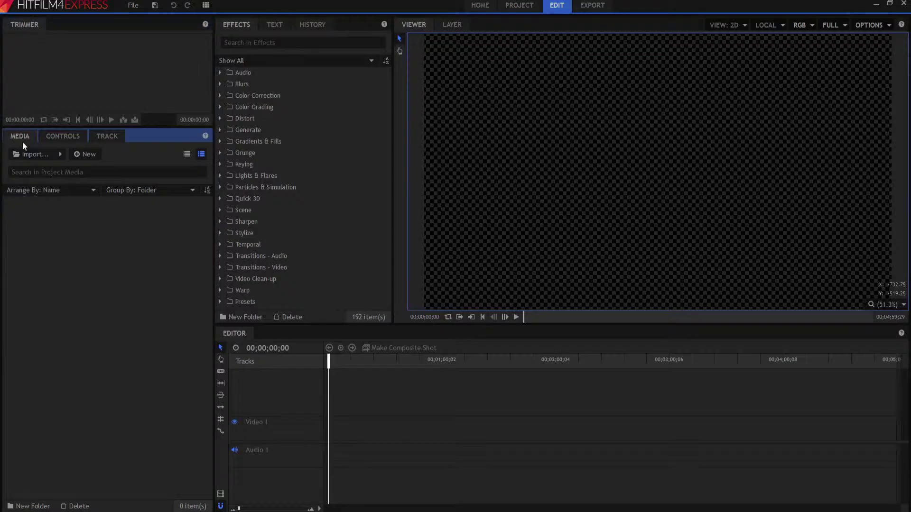
pyautogui.click(33, 156)
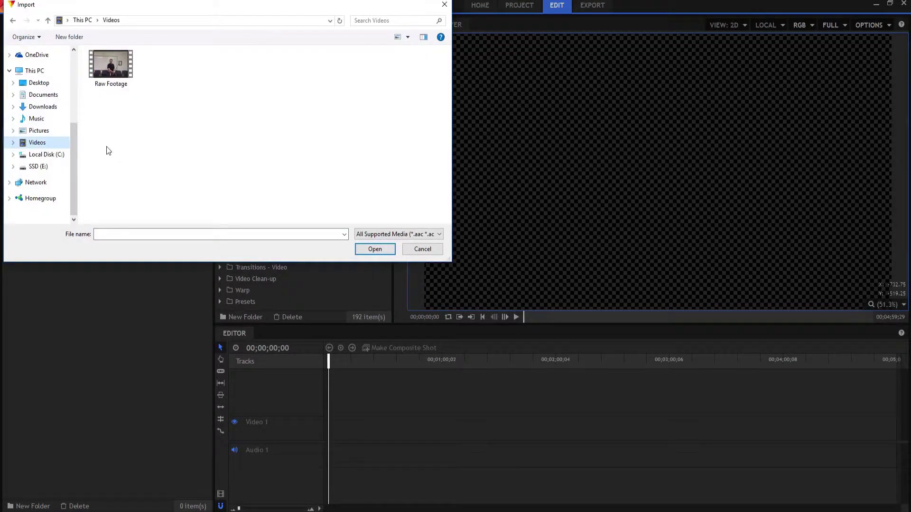
pyautogui.doubleClick(106, 67)
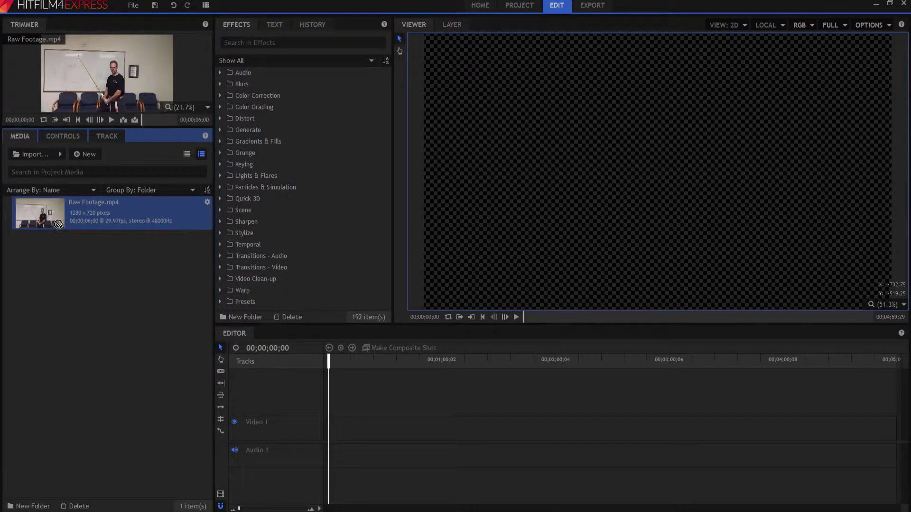
pyautogui.moveTo(50, 212); pyautogui.dragTo(332, 429)
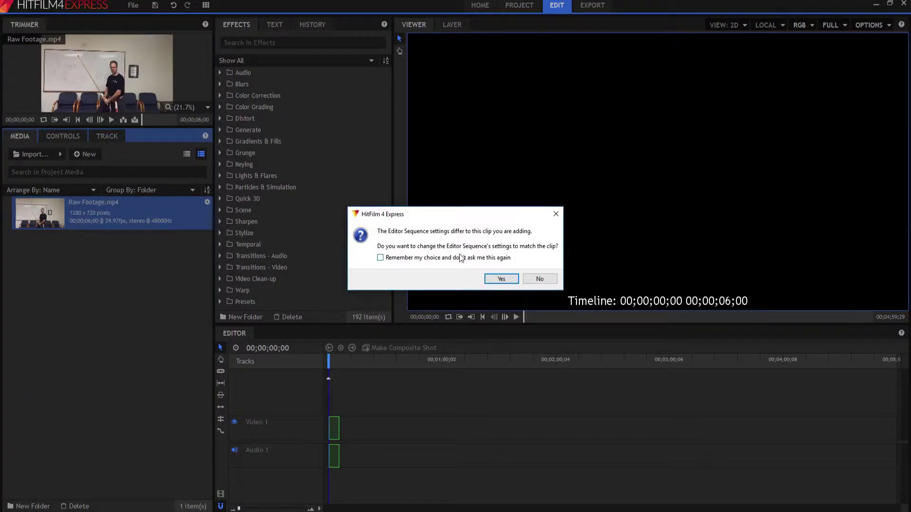
# Step: Match the sequence settings to the clip, zoom the timeline, and scrub and play the footage
pyautogui.click(501, 279)
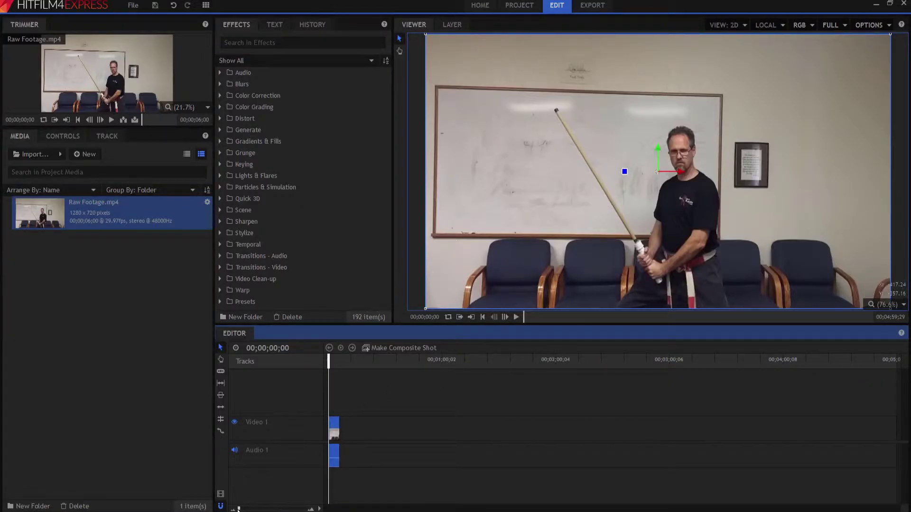
pyautogui.moveTo(239, 509); pyautogui.dragTo(253, 509)
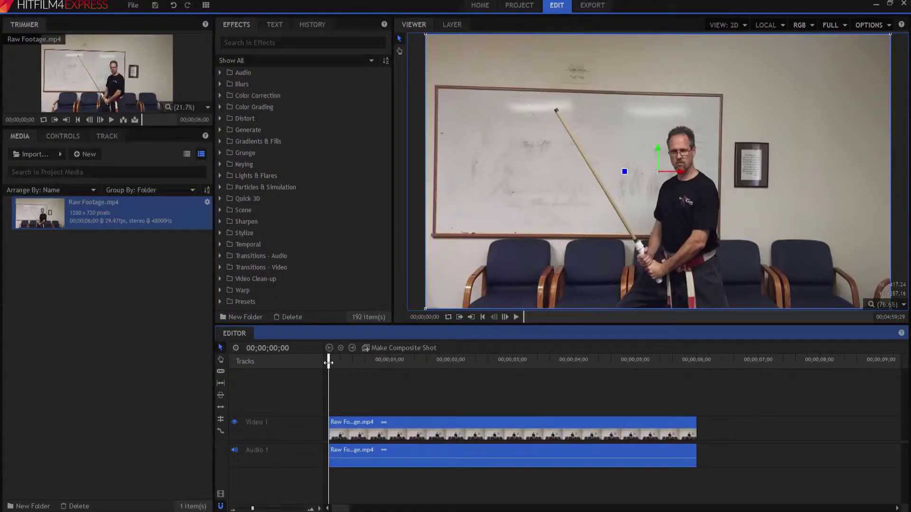
pyautogui.moveTo(328, 362)
pyautogui.mouseDown()
pyautogui.moveTo(680, 366)
pyautogui.moveTo(311, 367)
pyautogui.mouseUp()
pyautogui.click(517, 317)
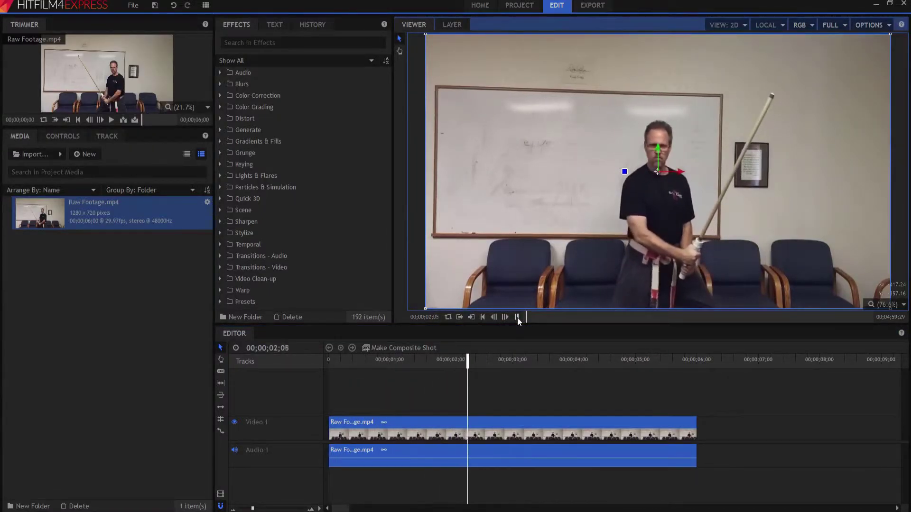
pyautogui.click(517, 317)
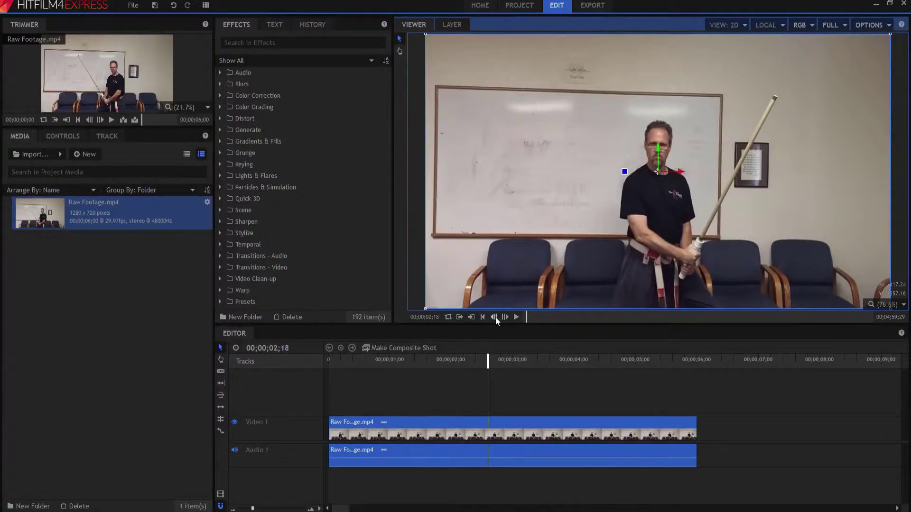
# Step: Step the footage back two frames and forward one, then jump to the first frame
pyautogui.click(494, 317)
pyautogui.click(494, 317)
pyautogui.click(494, 317)
pyautogui.click(506, 317)
pyautogui.click(482, 317)
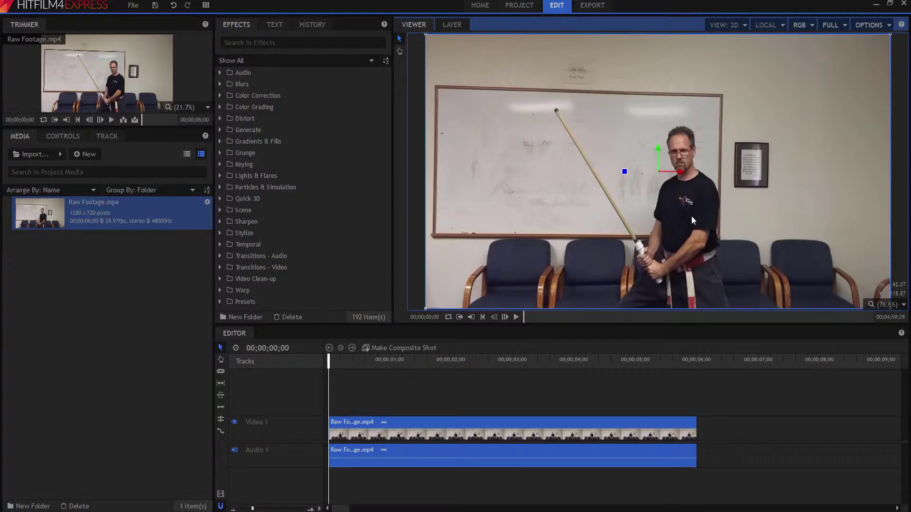
# Step: Make a composite shot from the Video 1 clip, trimming its name to 'Raw Footage'
pyautogui.rightClick(411, 423)
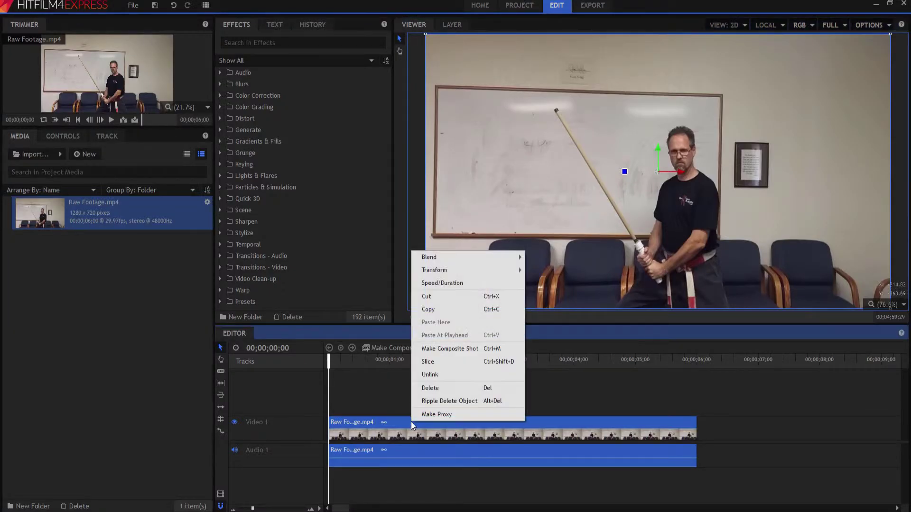
pyautogui.click(454, 349)
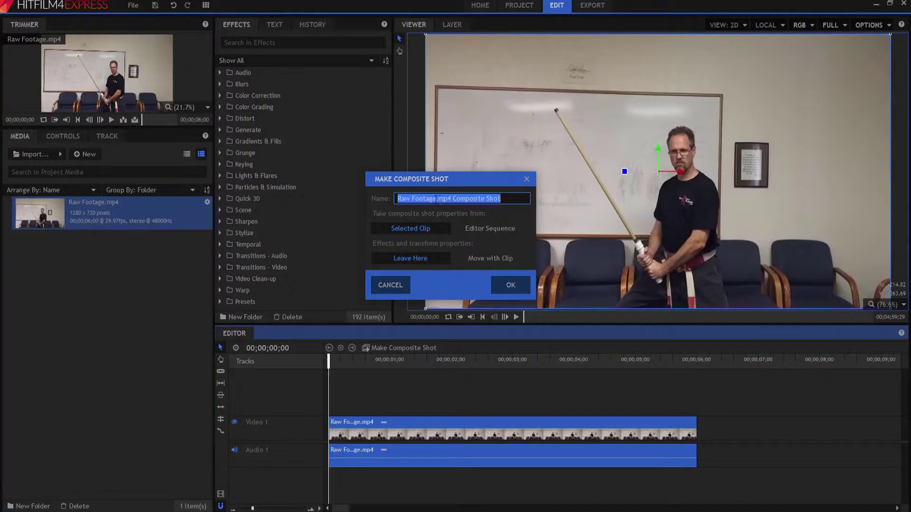
pyautogui.moveTo(435, 199); pyautogui.dragTo(537, 205)
pyautogui.press('BackSpace')
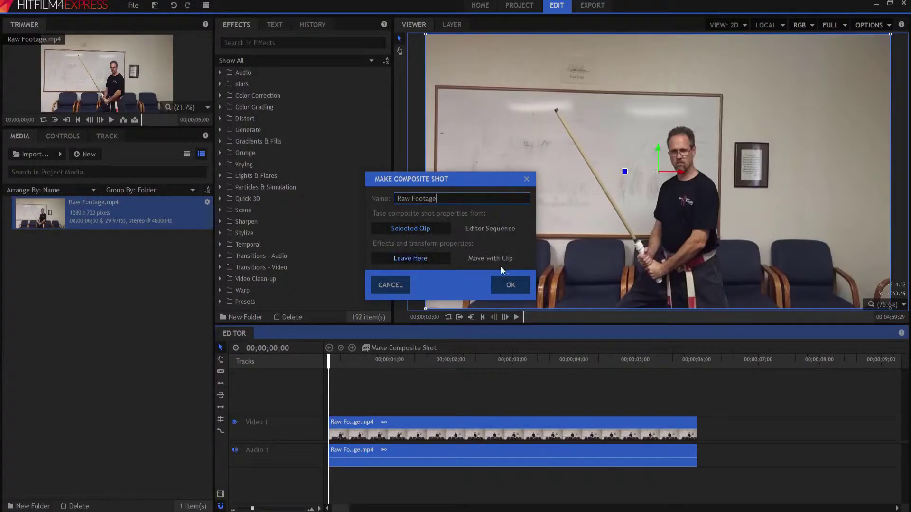
pyautogui.click(511, 286)
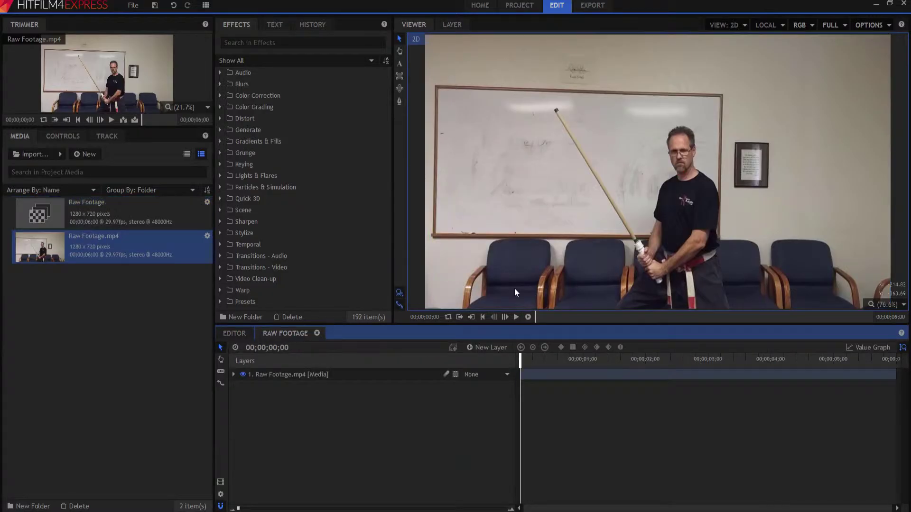
# Step: Open the Raw Footage composite's layer timeline and select the Raw Footage.mp4 layer
pyautogui.click(50, 209)
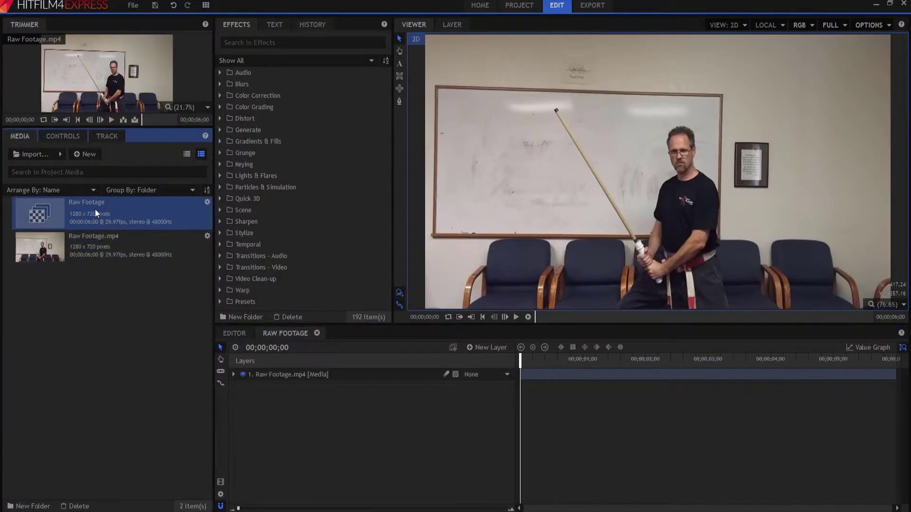
pyautogui.click(227, 335)
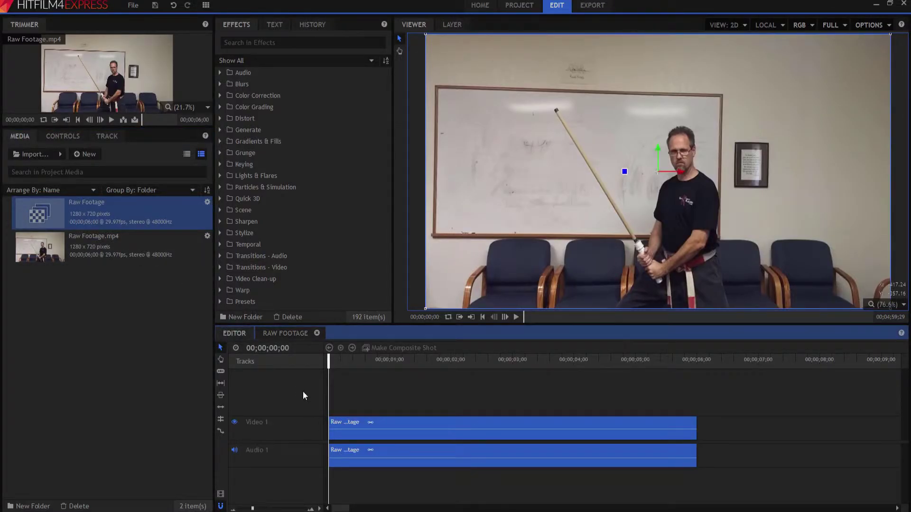
pyautogui.click(271, 334)
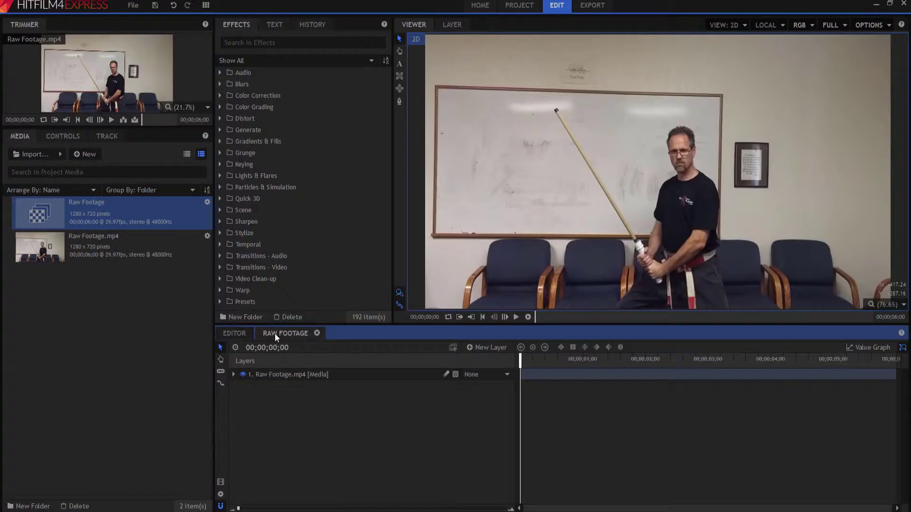
pyautogui.click(281, 375)
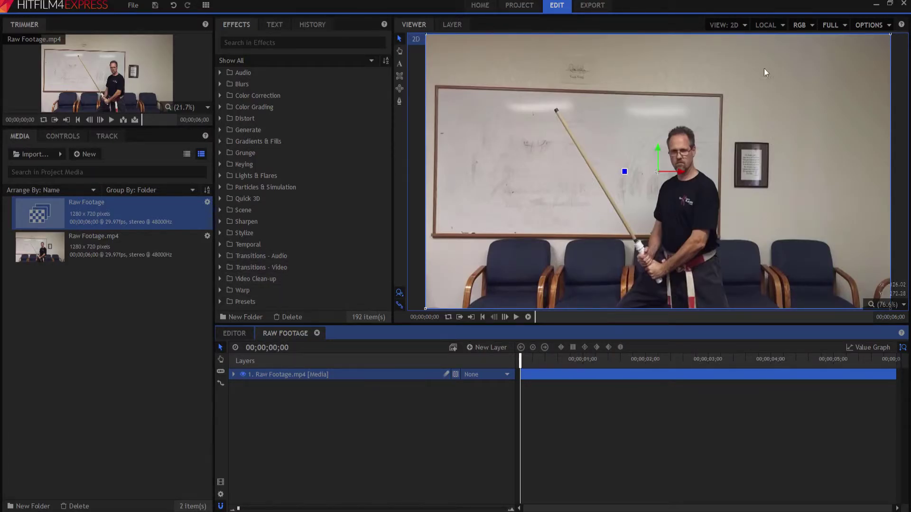
# Step: Add a white Plane layer named 'Blue Light Saber', briefly hiding it to check the footage beneath
pyautogui.scroll(-2, 666, 181)
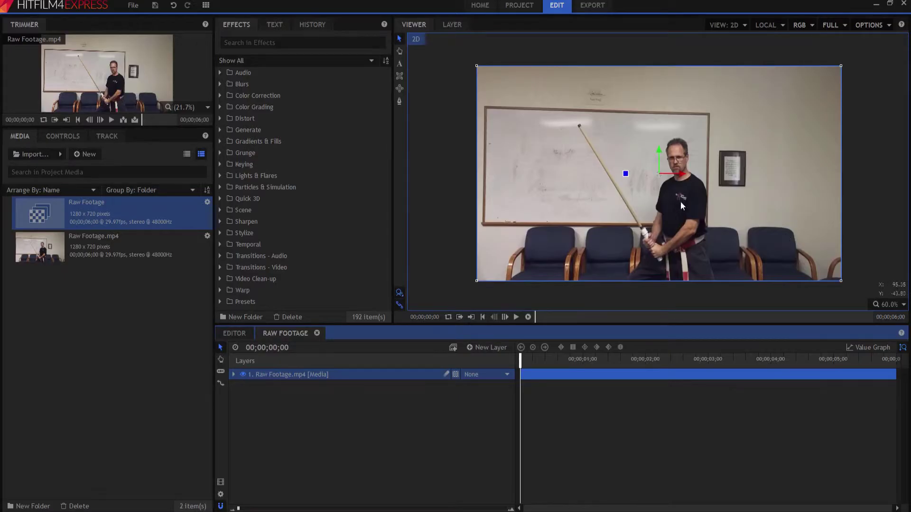
pyautogui.click(483, 347)
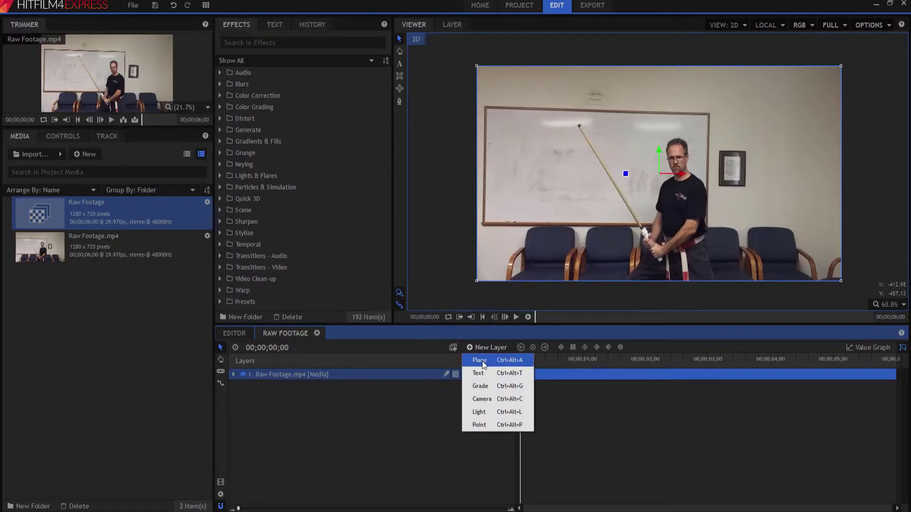
pyautogui.click(480, 360)
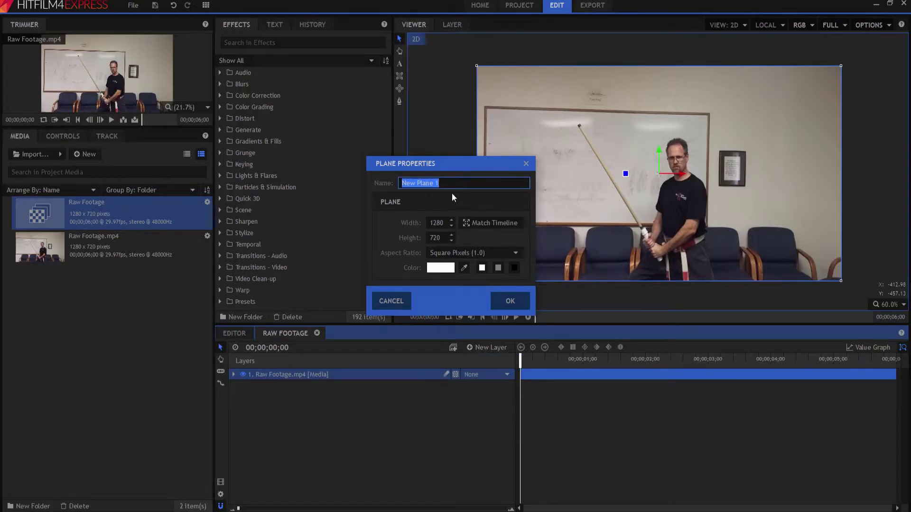
pyautogui.write('Blue Light Saber')
pyautogui.click(510, 301)
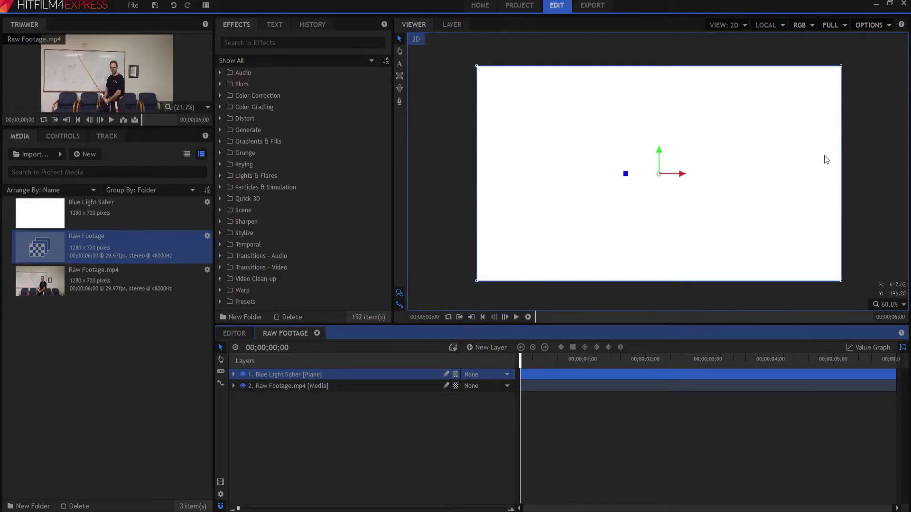
pyautogui.click(243, 374)
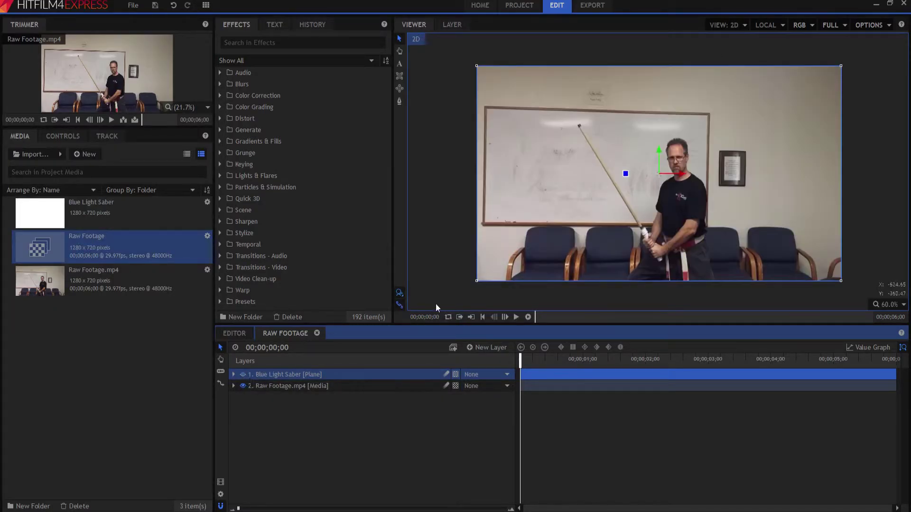
pyautogui.click(243, 375)
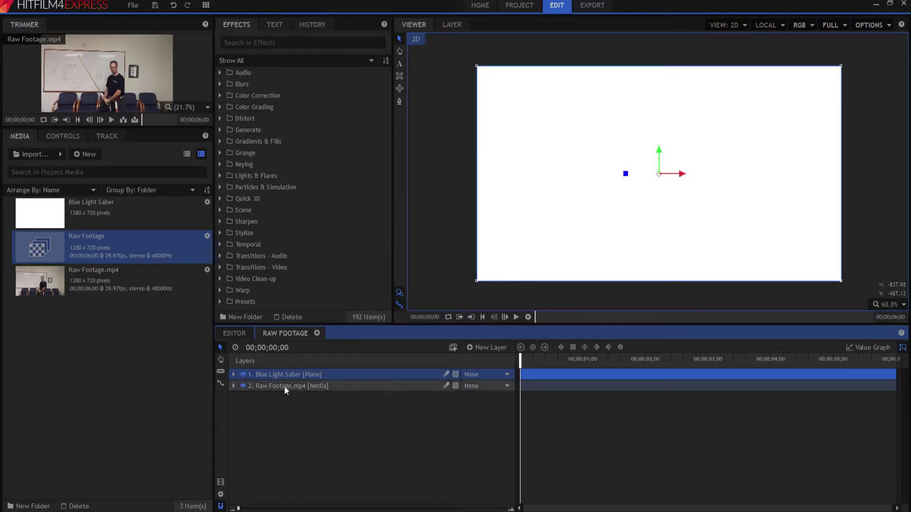
pyautogui.click(233, 375)
# Step: Set the Blue Light Saber plane's Transform Scale to 110%
pyautogui.click(252, 409)
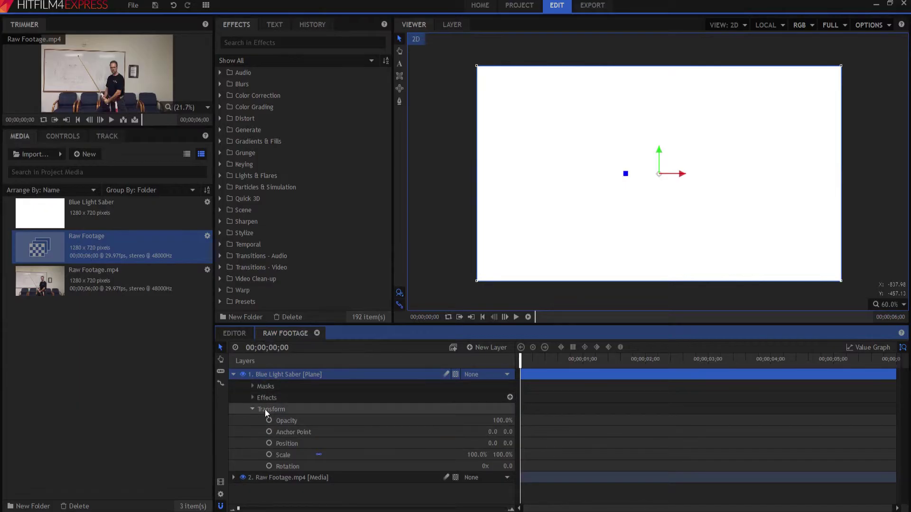
pyautogui.moveTo(460, 456); pyautogui.dragTo(482, 456)
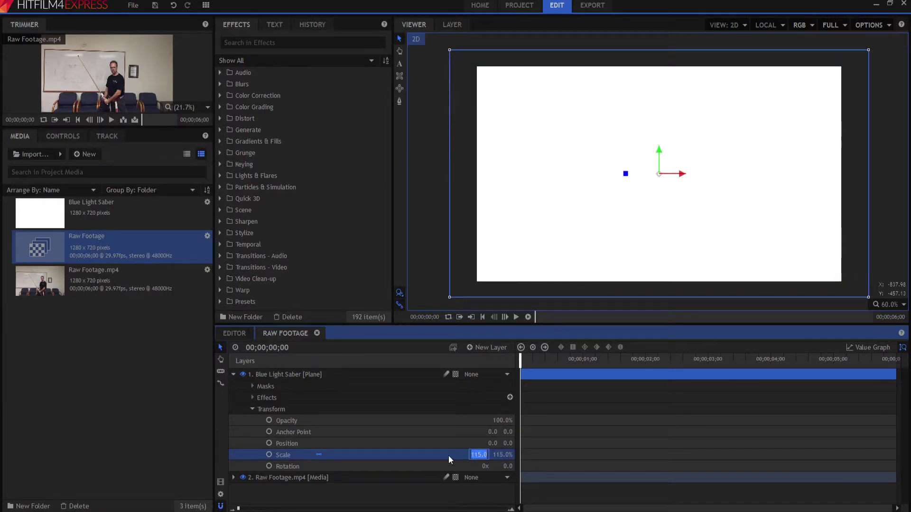
pyautogui.write('110')
pyautogui.press('Return')
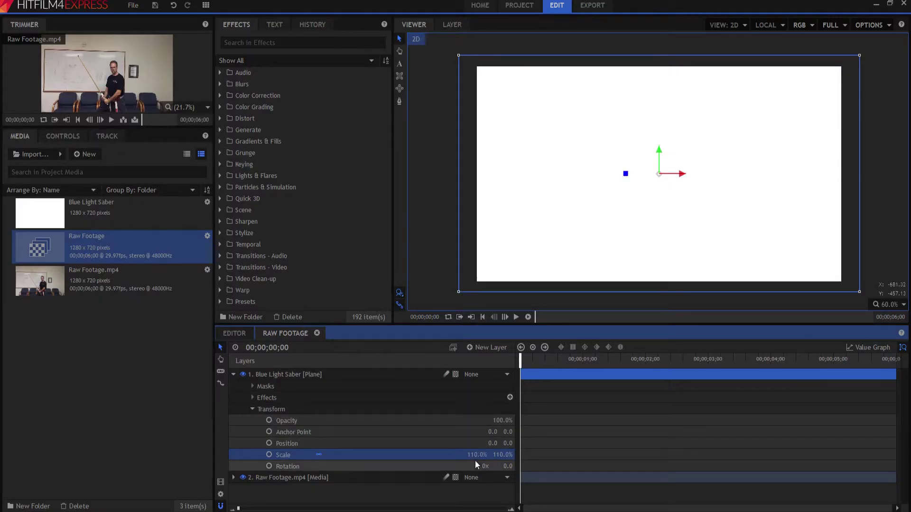
pyautogui.moveTo(477, 454)
pyautogui.mouseDown()
pyautogui.moveTo(494, 455)
pyautogui.moveTo(460, 458)
pyautogui.mouseUp()
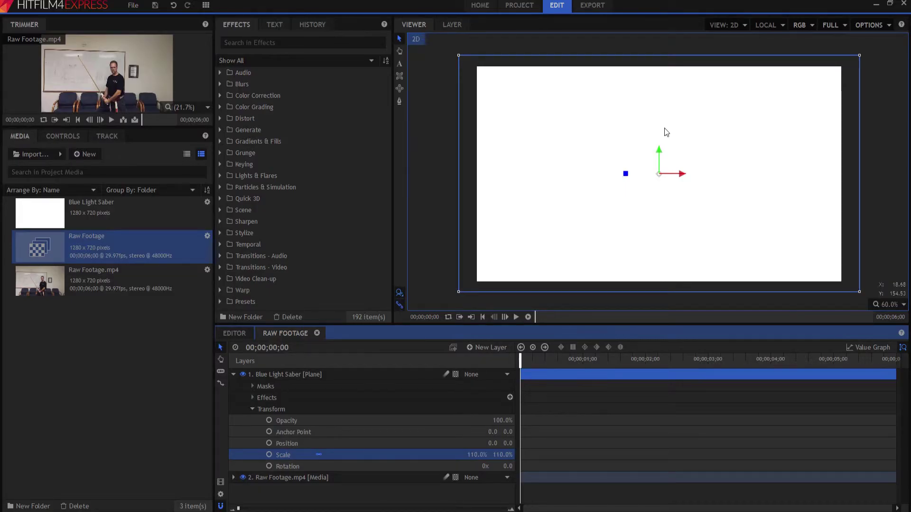
# Step: Hide the plane and place freehand mask points at the stick's hilt and tip
pyautogui.click(253, 409)
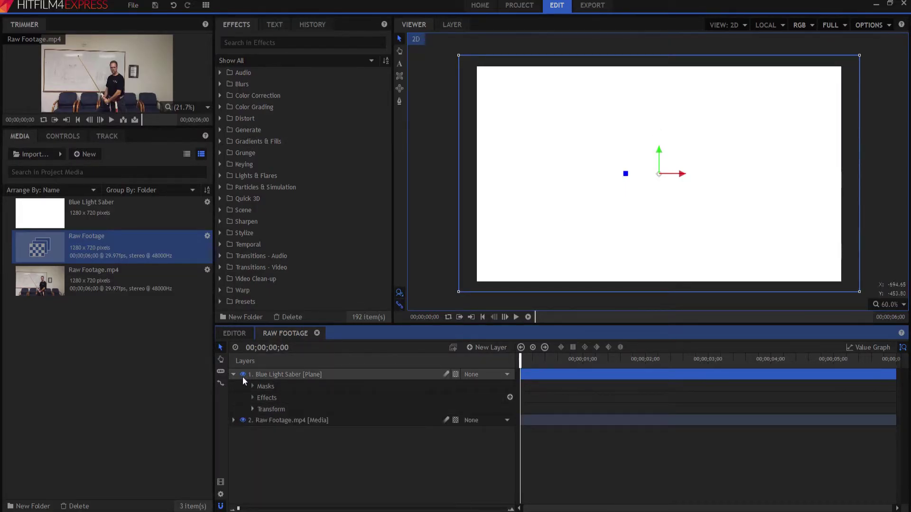
pyautogui.click(243, 374)
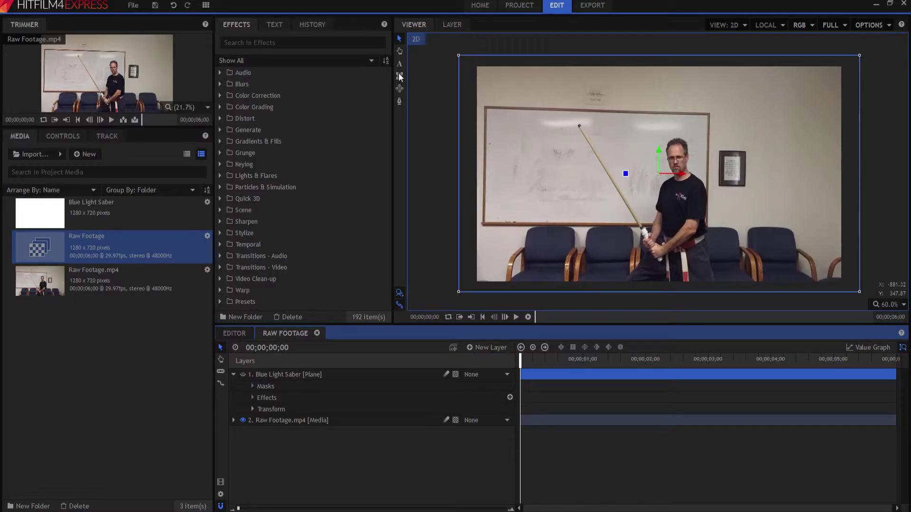
pyautogui.click(399, 103)
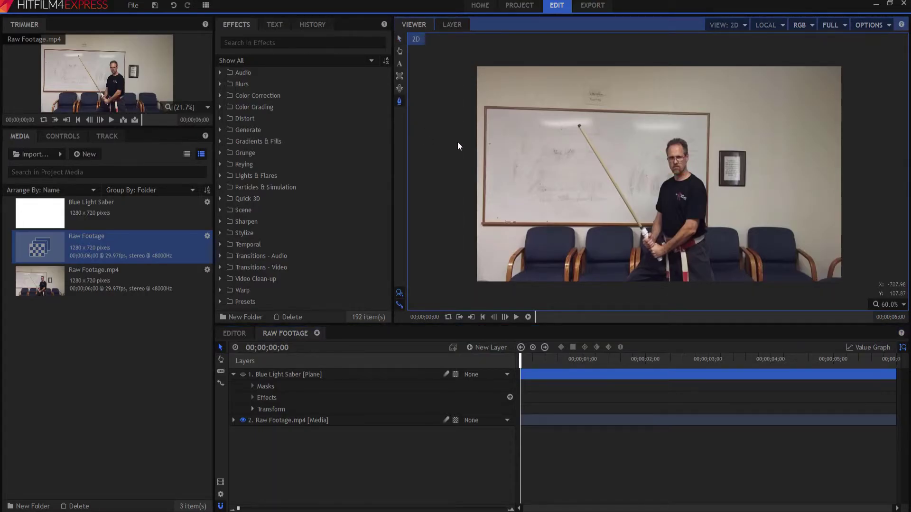
pyautogui.click(640, 230)
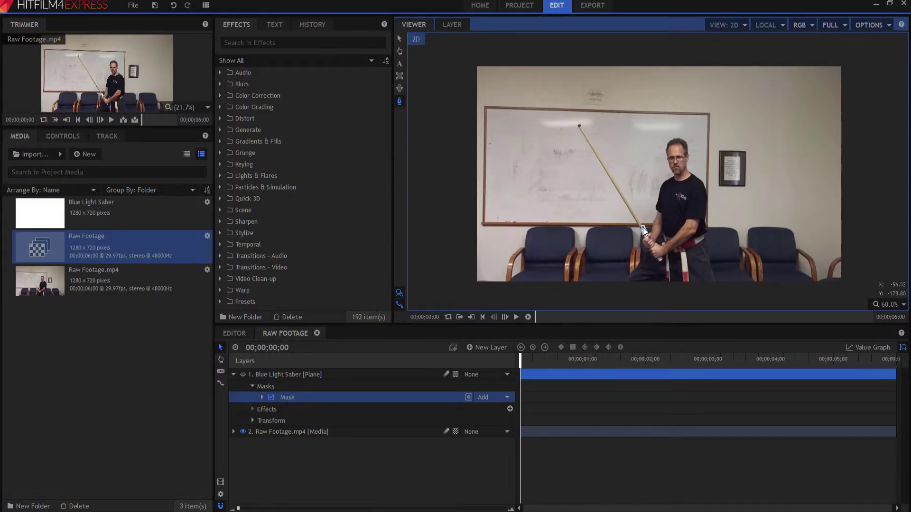
pyautogui.click(580, 123)
pyautogui.scroll(5, 641, 245)
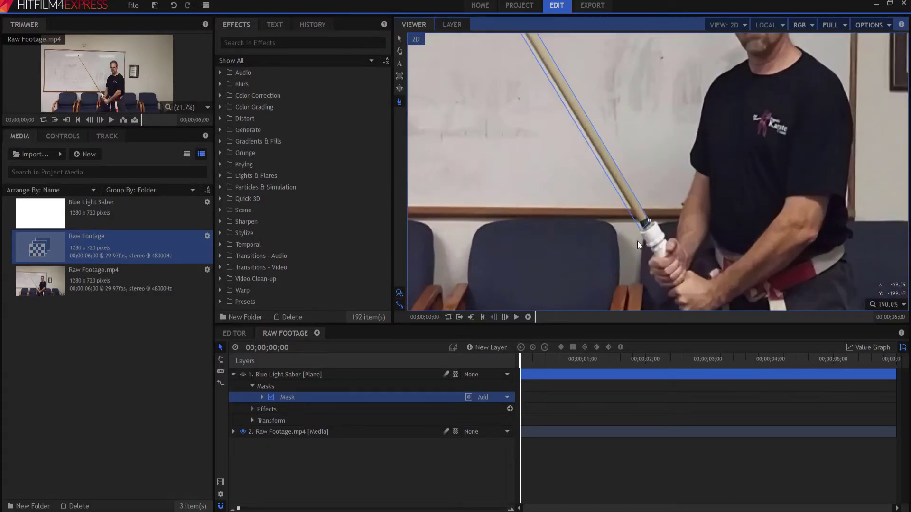
# Step: Zoom in on the grip and drag the blade's lower mask corners over it
pyautogui.scroll(-2, 638, 243)
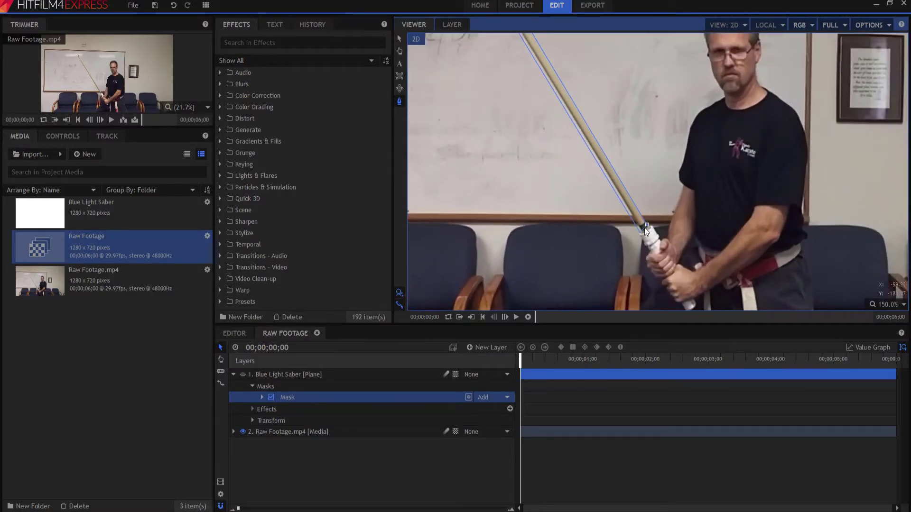
pyautogui.click(243, 375)
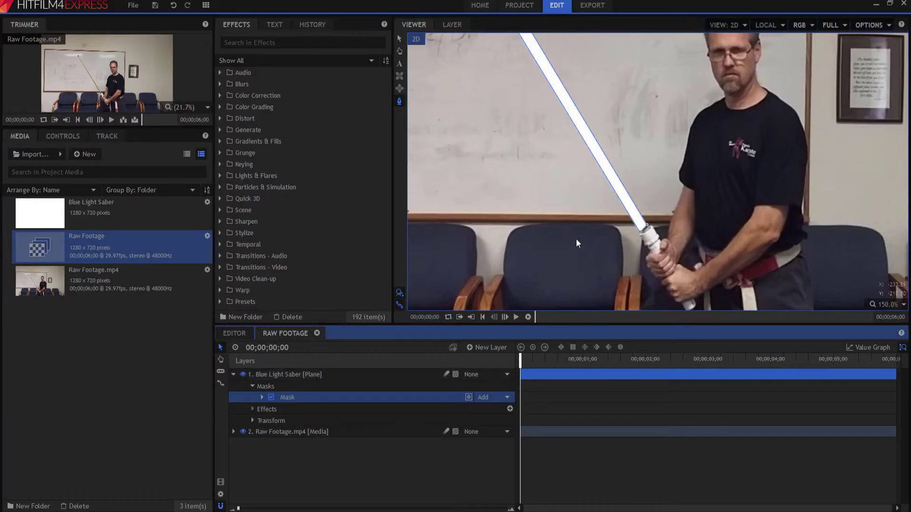
pyautogui.scroll(-2, 608, 236)
pyautogui.scroll(-1, 608, 236)
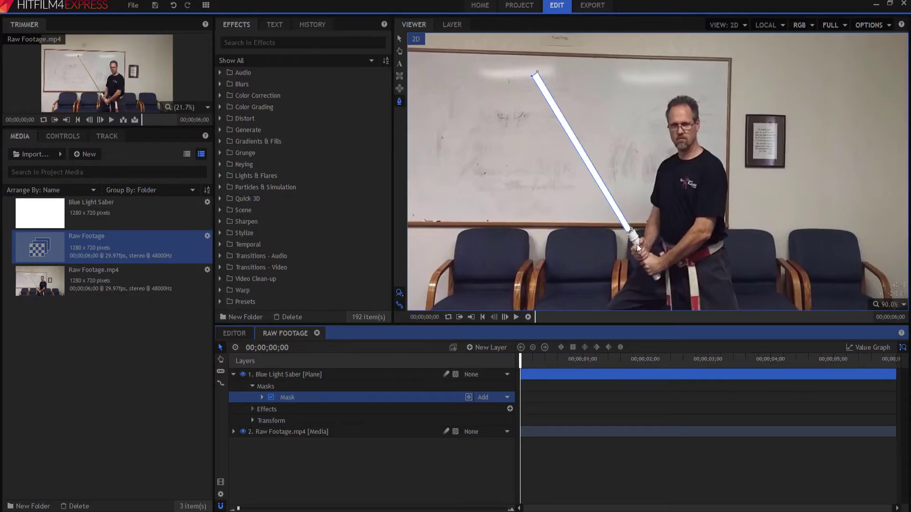
pyautogui.scroll(-2, 678, 246)
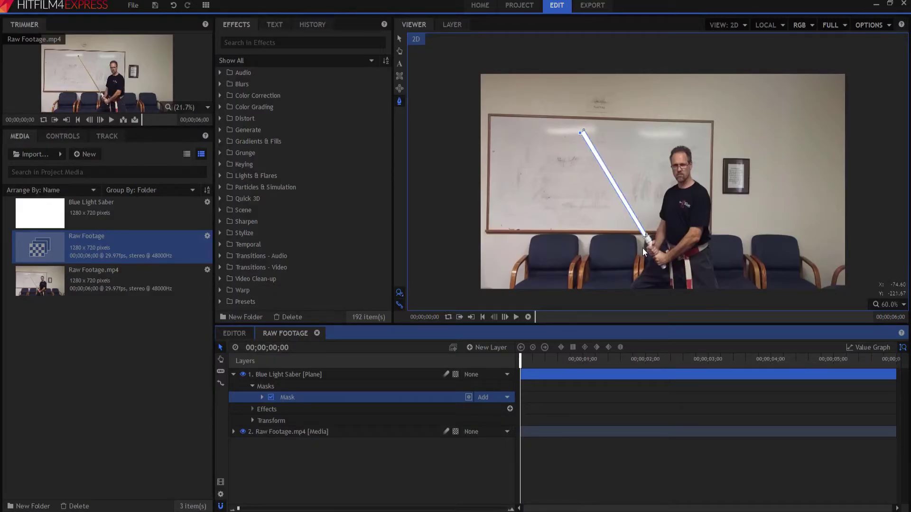
pyautogui.scroll(5, 644, 248)
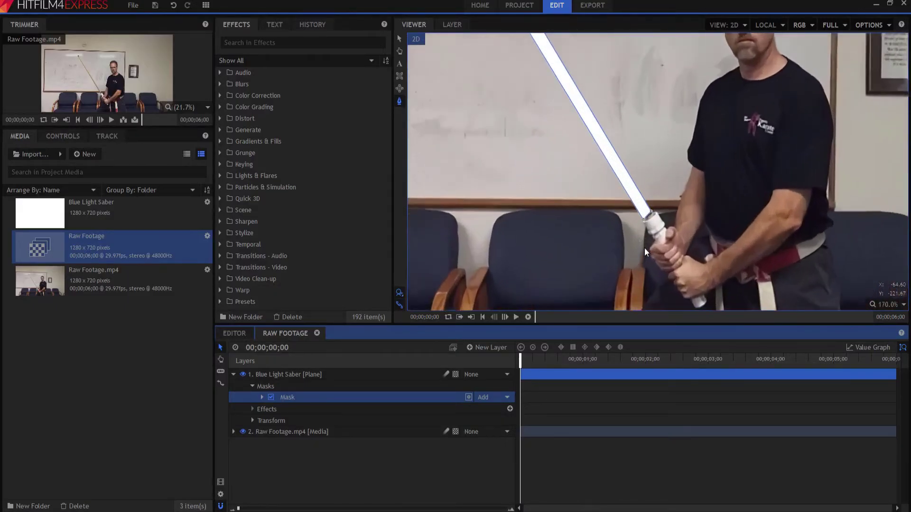
pyautogui.scroll(2, 644, 247)
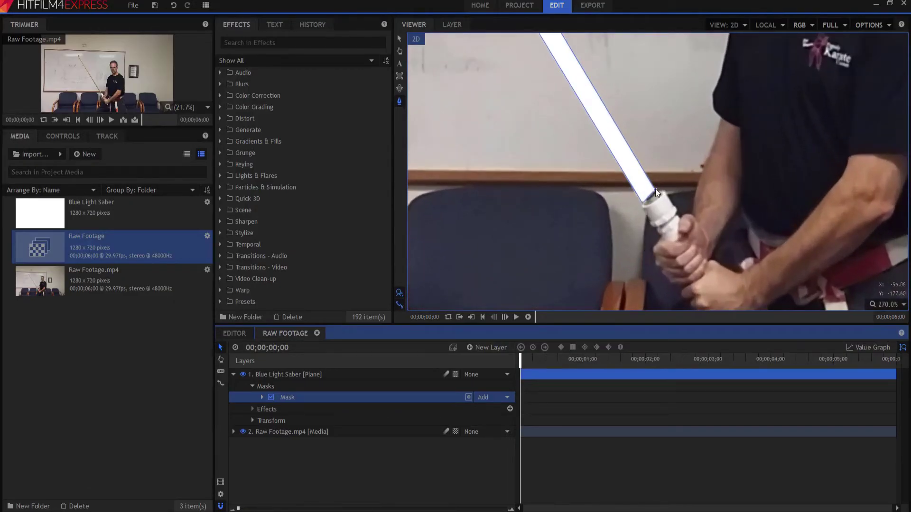
pyautogui.moveTo(656, 189); pyautogui.dragTo(659, 195)
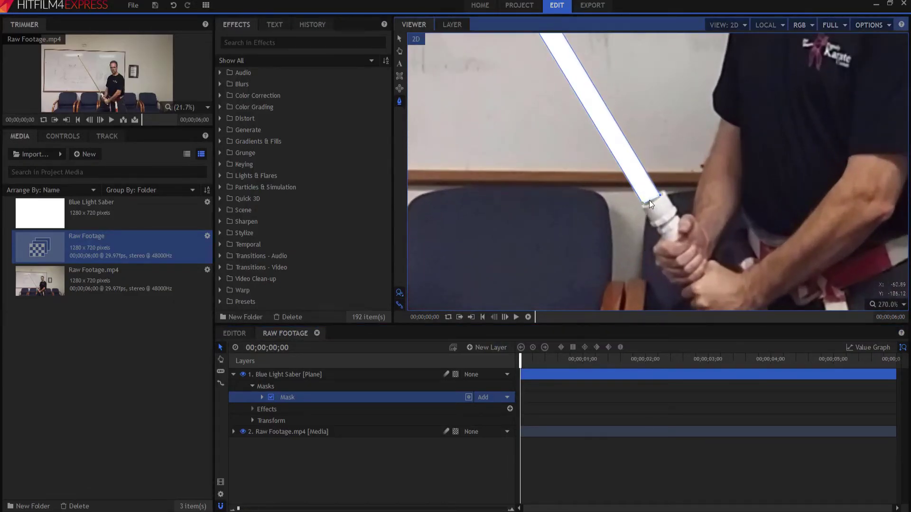
pyautogui.moveTo(642, 203); pyautogui.dragTo(647, 205)
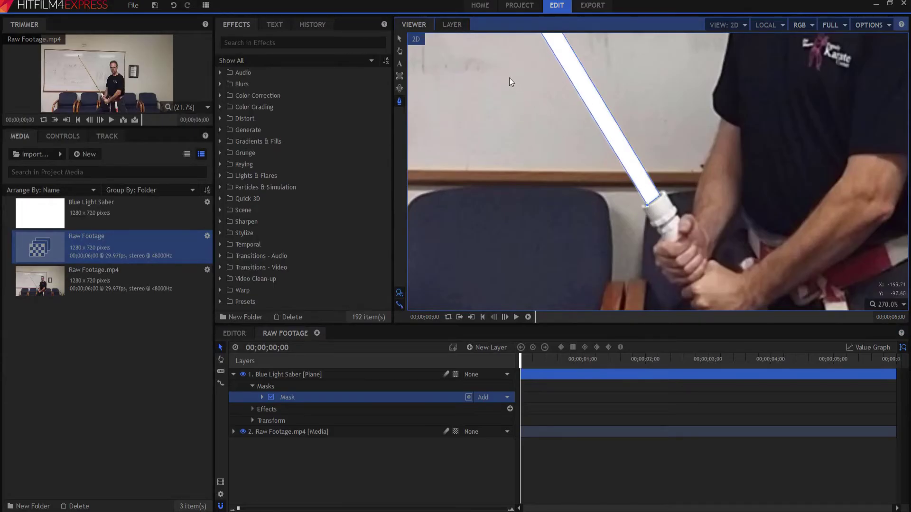
# Step: Pan up to the tip and align the mask's top points with the stick's edges
pyautogui.press('h')
pyautogui.moveTo(505, 75); pyautogui.dragTo(770, 425)
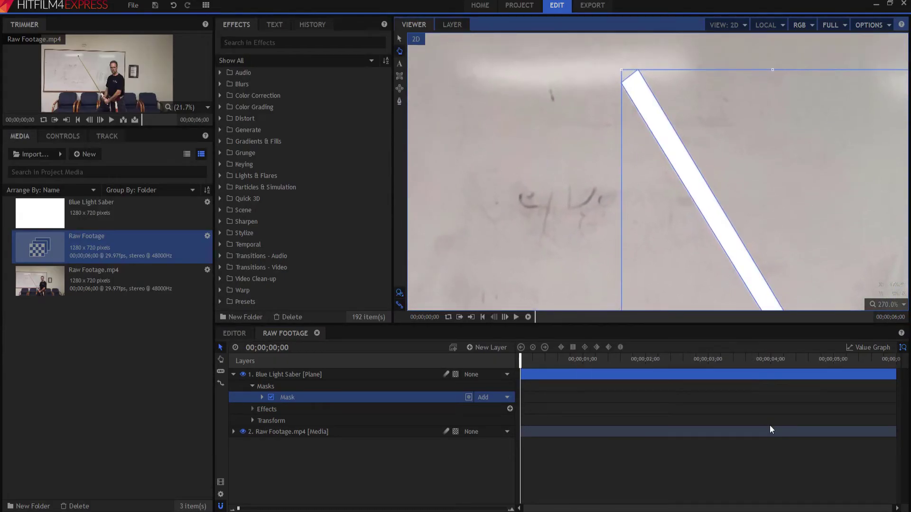
pyautogui.press('f')
pyautogui.click(243, 374)
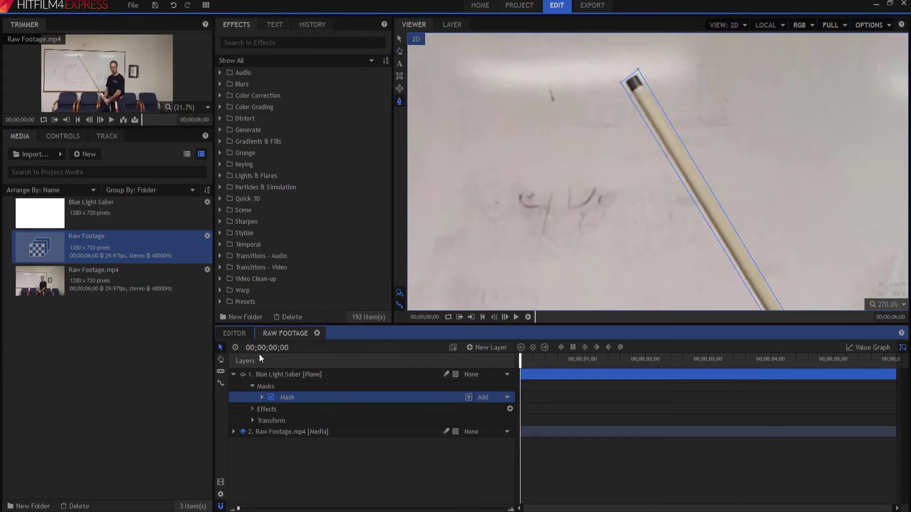
pyautogui.moveTo(637, 70); pyautogui.dragTo(636, 74)
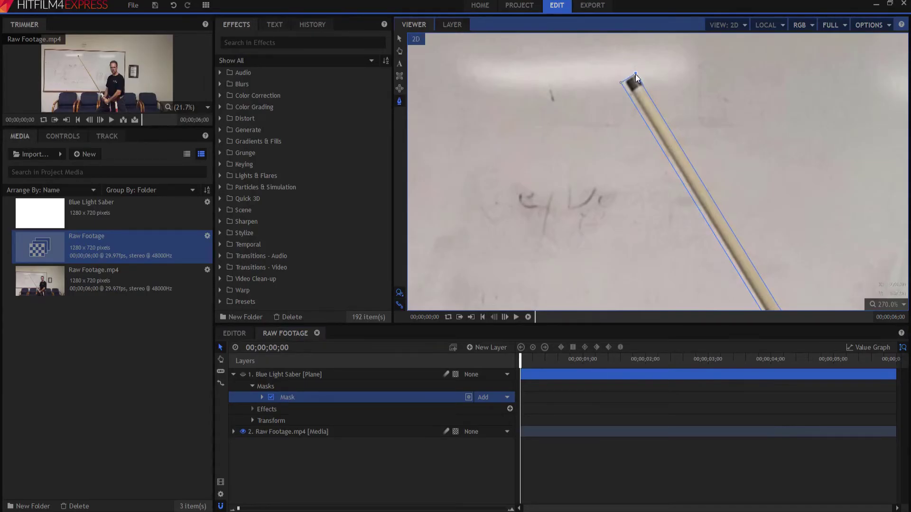
pyautogui.moveTo(621, 83); pyautogui.dragTo(625, 82)
pyautogui.moveTo(686, 283); pyautogui.dragTo(564, 110)
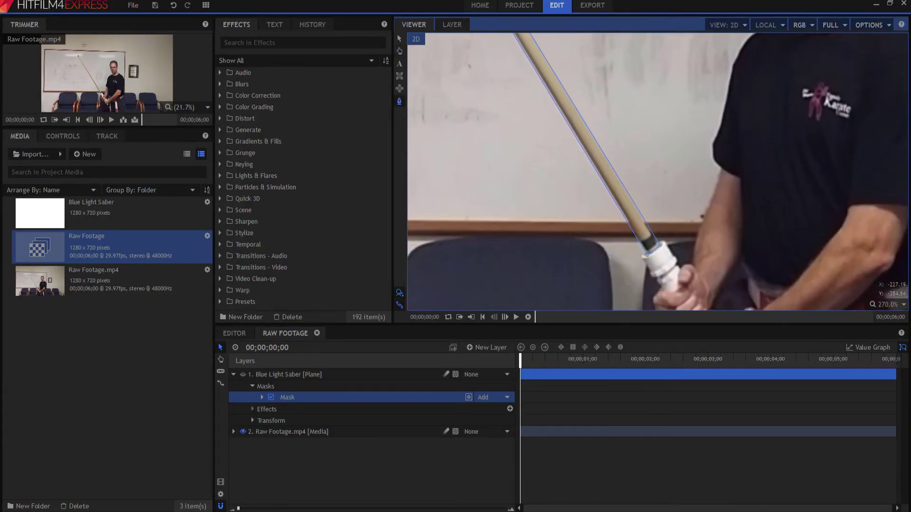
# Step: Show the blade plane, set viewer zoom to Scale to Fit, and deselect the mask
pyautogui.click(243, 375)
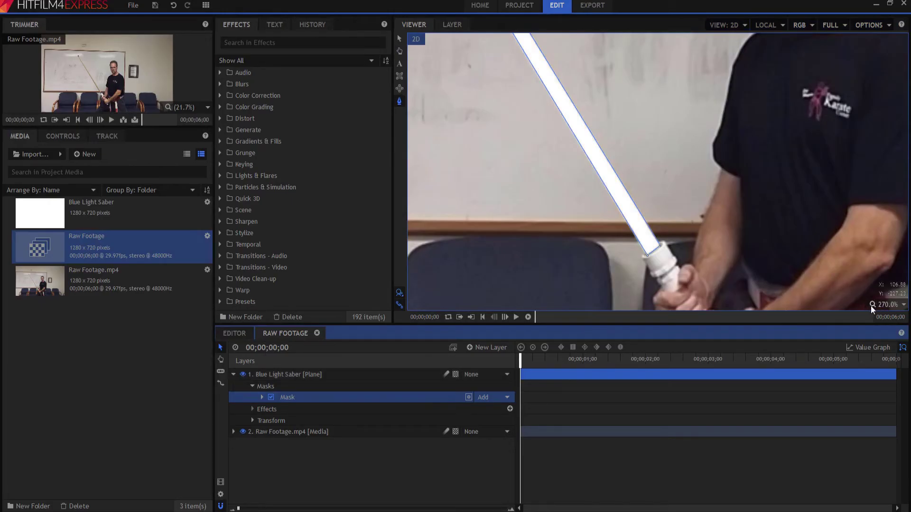
pyautogui.click(889, 306)
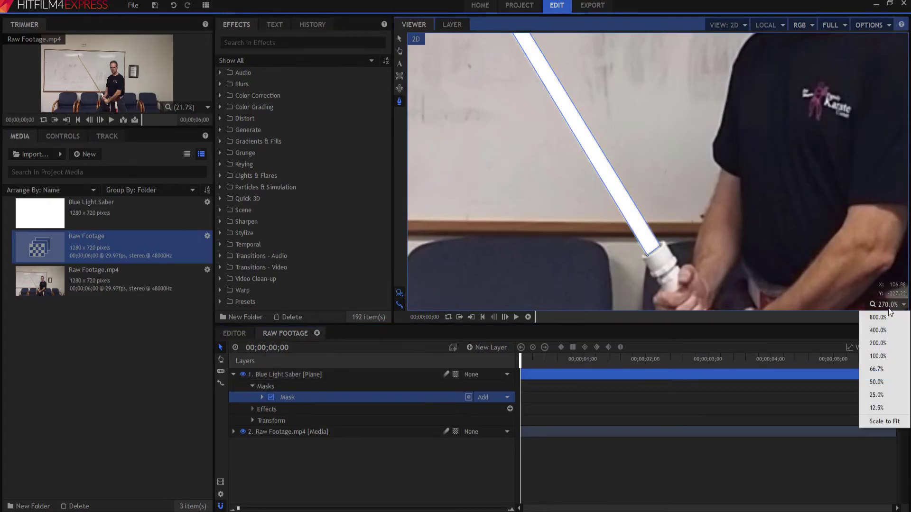
pyautogui.click(878, 316)
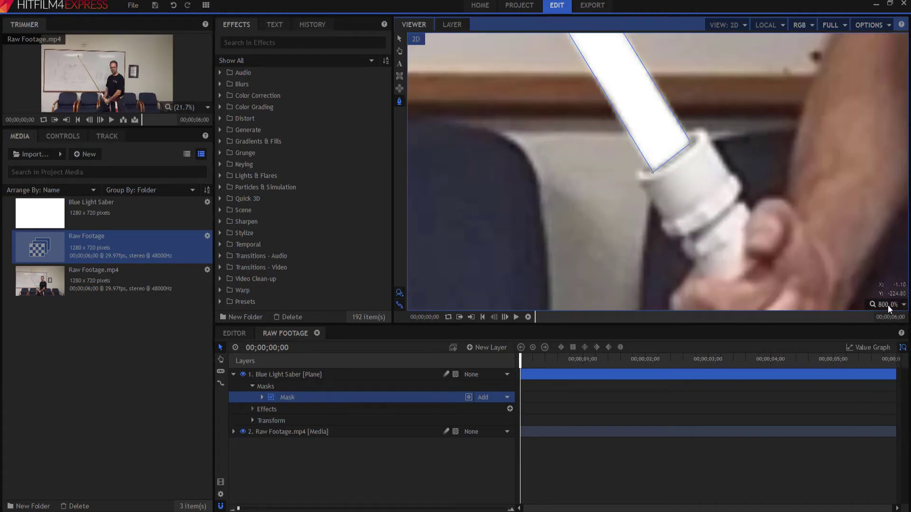
pyautogui.click(888, 306)
pyautogui.click(871, 411)
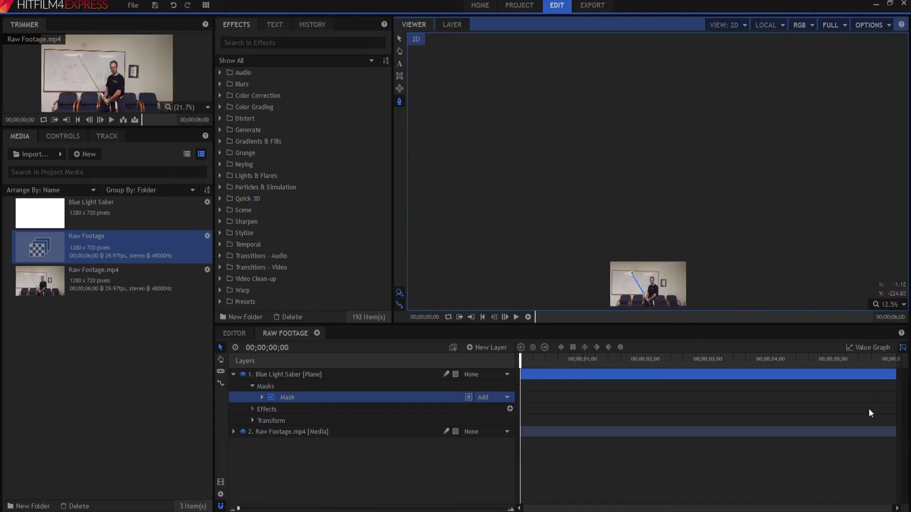
pyautogui.moveTo(701, 288); pyautogui.dragTo(669, 181)
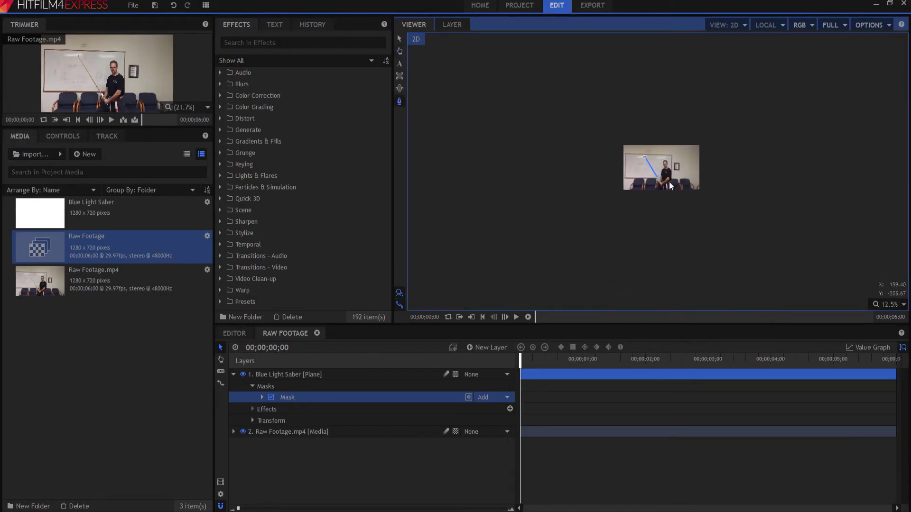
pyautogui.click(888, 305)
pyautogui.click(878, 422)
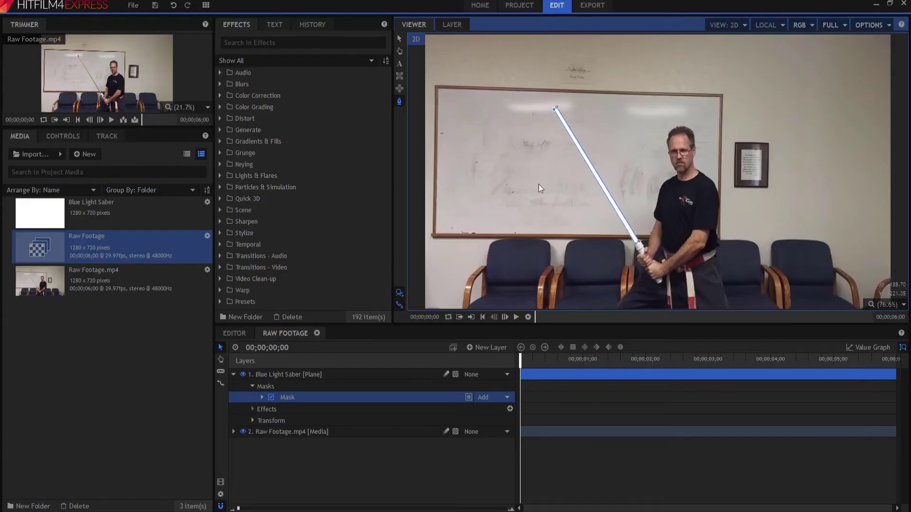
pyautogui.click(400, 38)
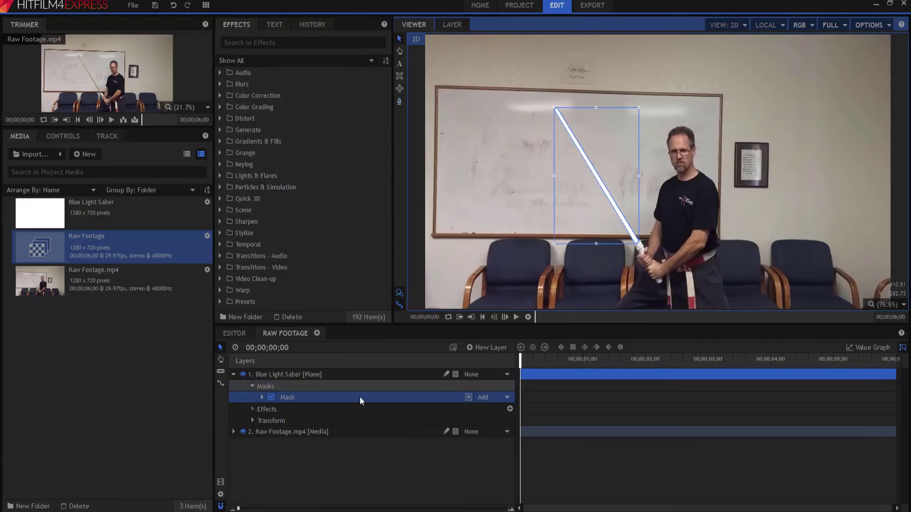
pyautogui.click(358, 480)
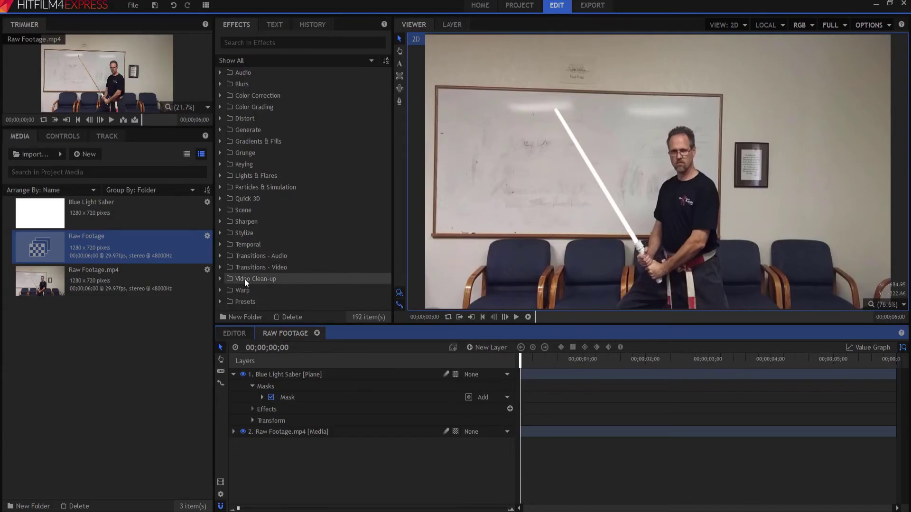
# Step: Drag Blue Blade from Inscape Digital Presets > Light Saber Presets onto the Blue Light Saber layer
pyautogui.click(220, 301)
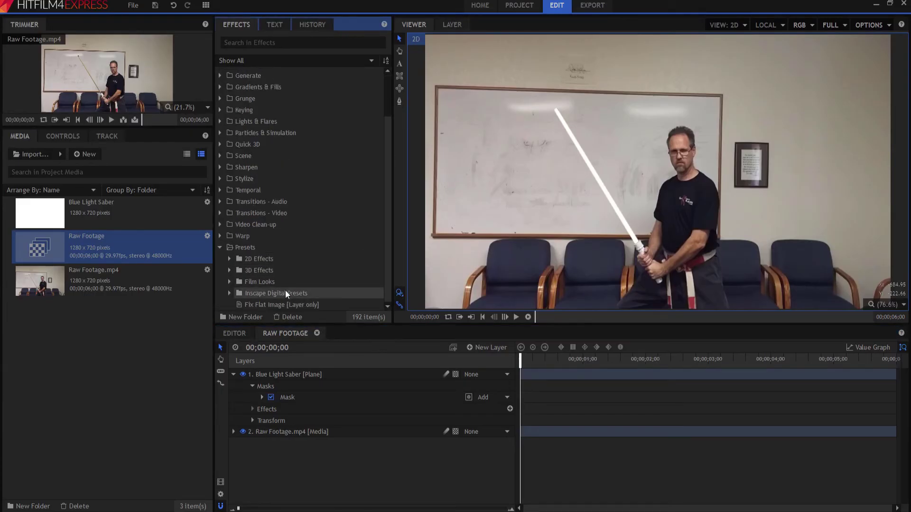
pyautogui.click(229, 294)
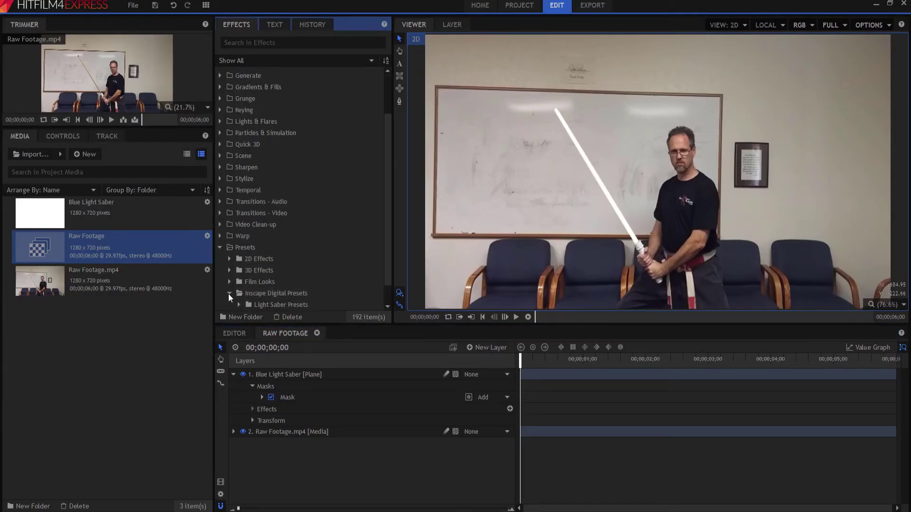
pyautogui.scroll(-1, 229, 294)
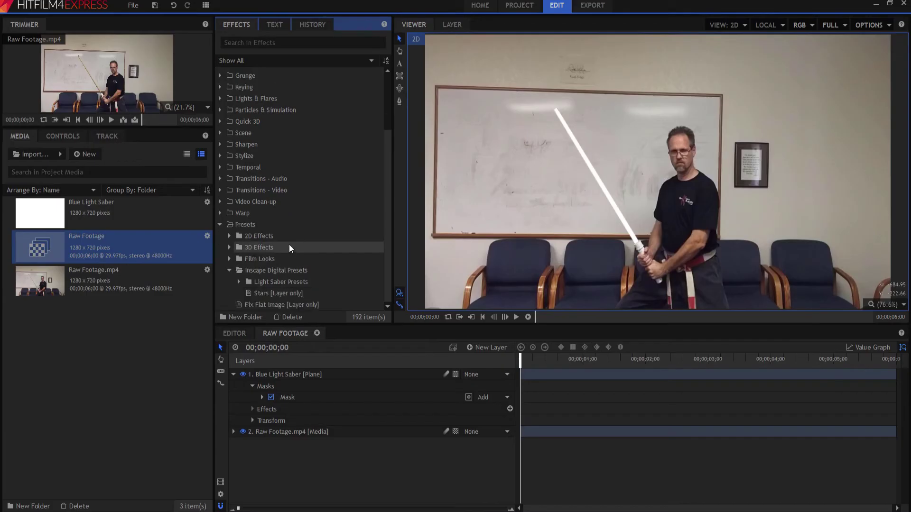
pyautogui.click(239, 282)
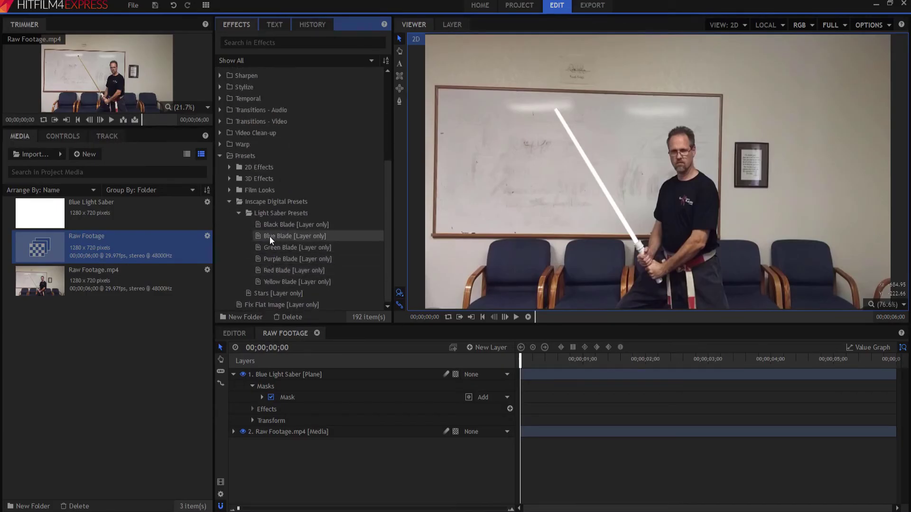
pyautogui.moveTo(270, 233); pyautogui.dragTo(272, 374)
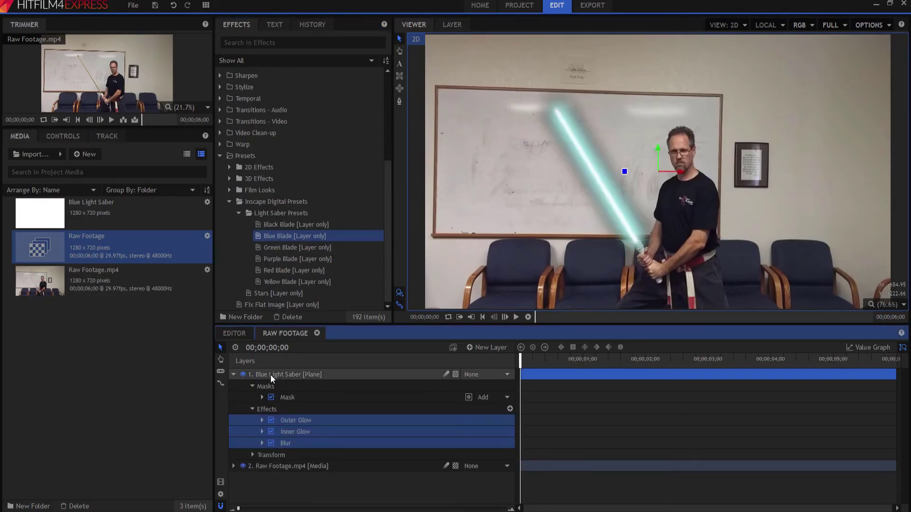
pyautogui.click(234, 374)
pyautogui.click(287, 435)
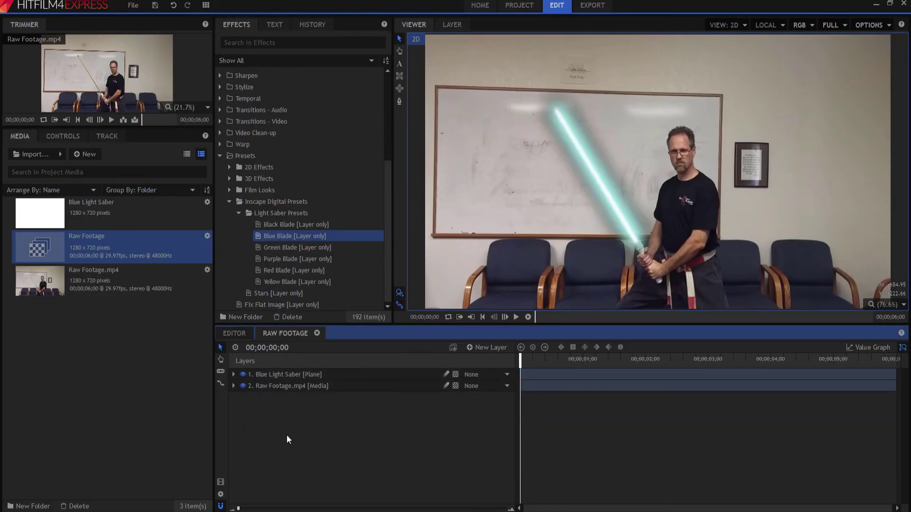